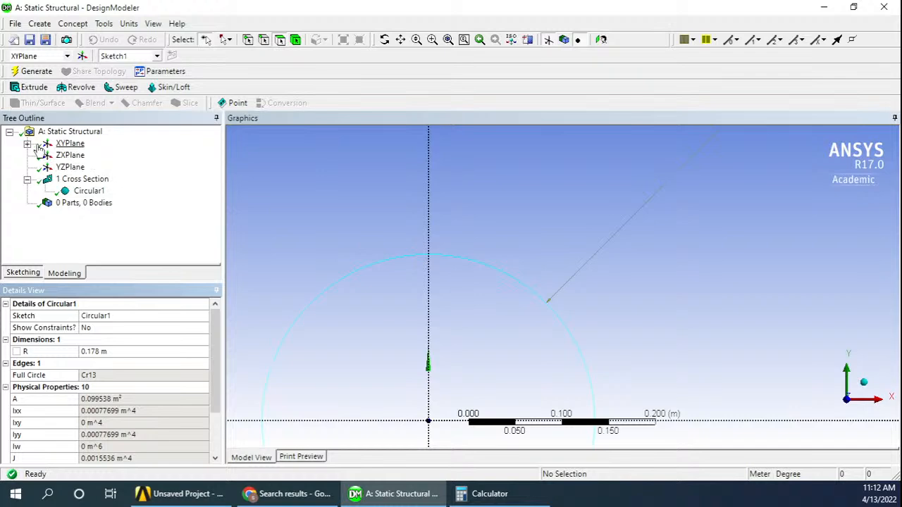
- Create a line body from Sketch1 with Lines From Sketches, using the Add Material operation, and generate it
left_click(84, 155)
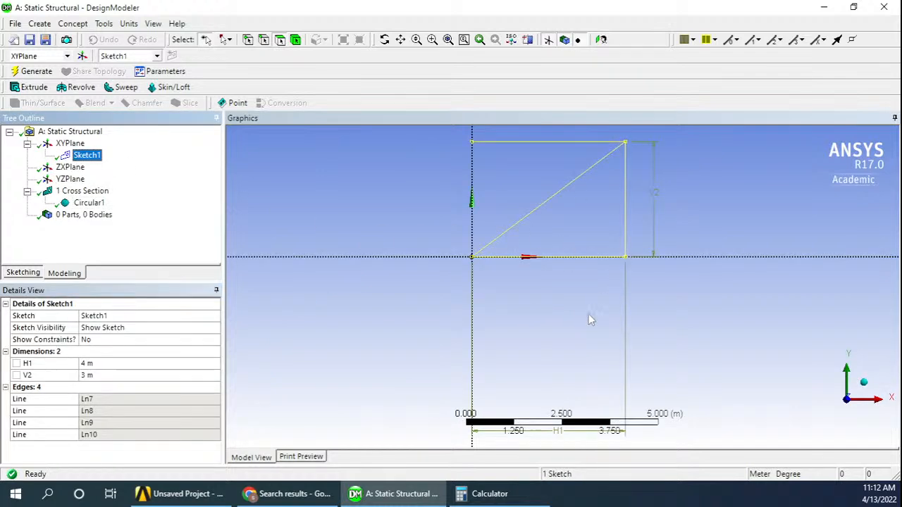
left_click(74, 24)
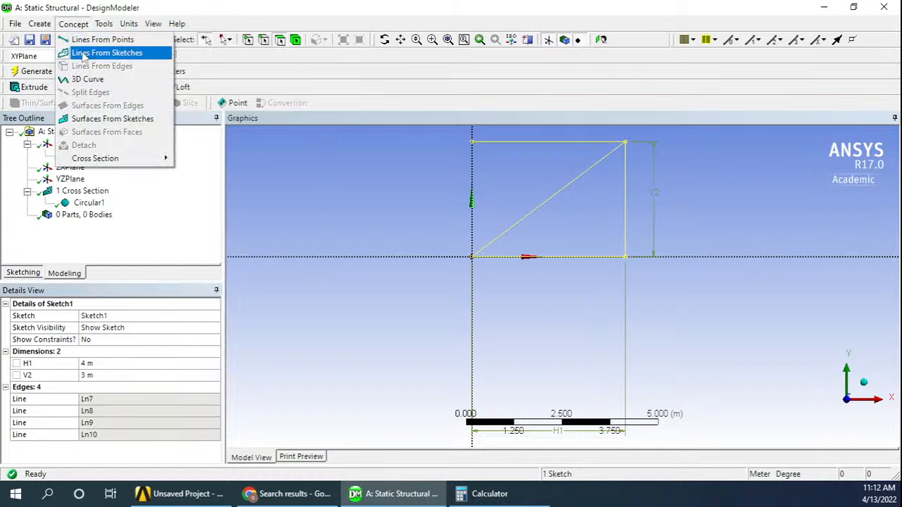
left_click(106, 56)
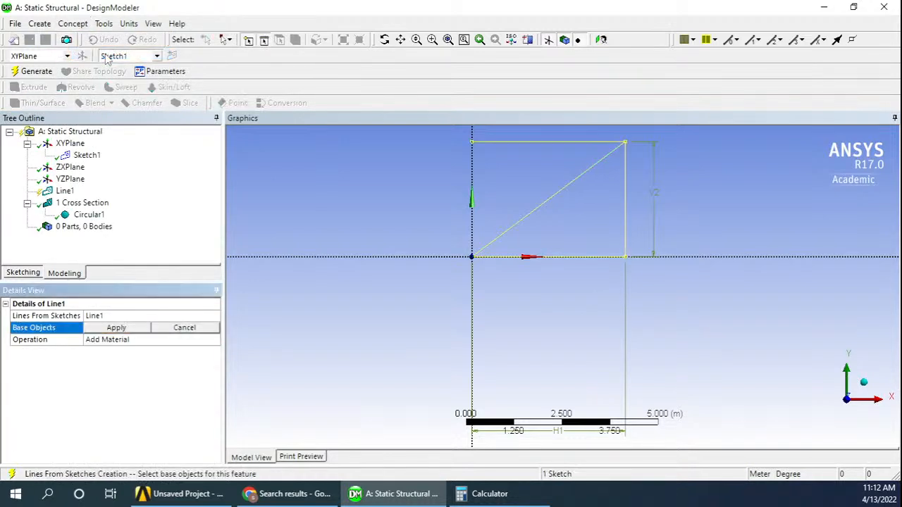
left_click(77, 157)
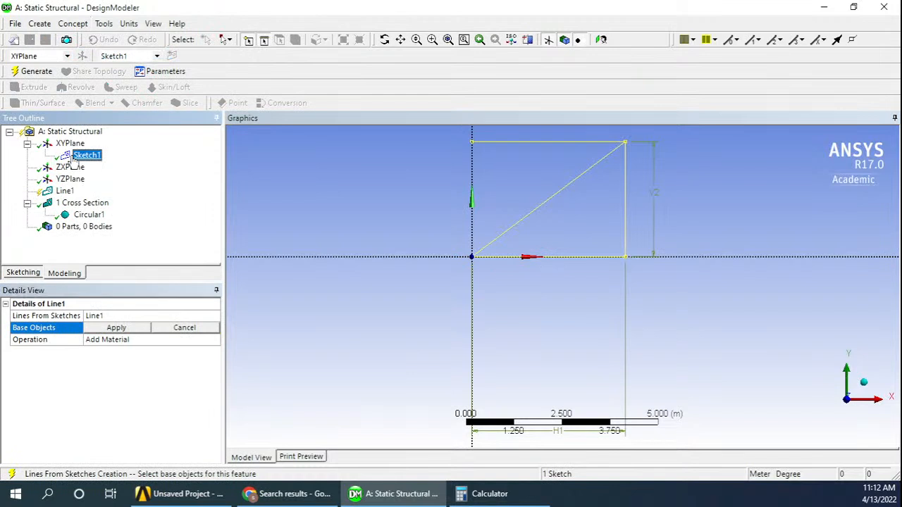
left_click(118, 328)
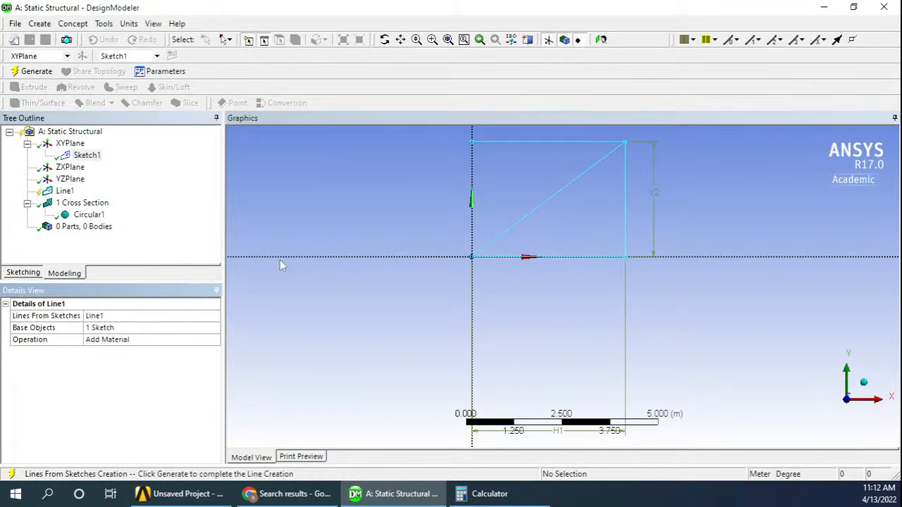
left_click(340, 211)
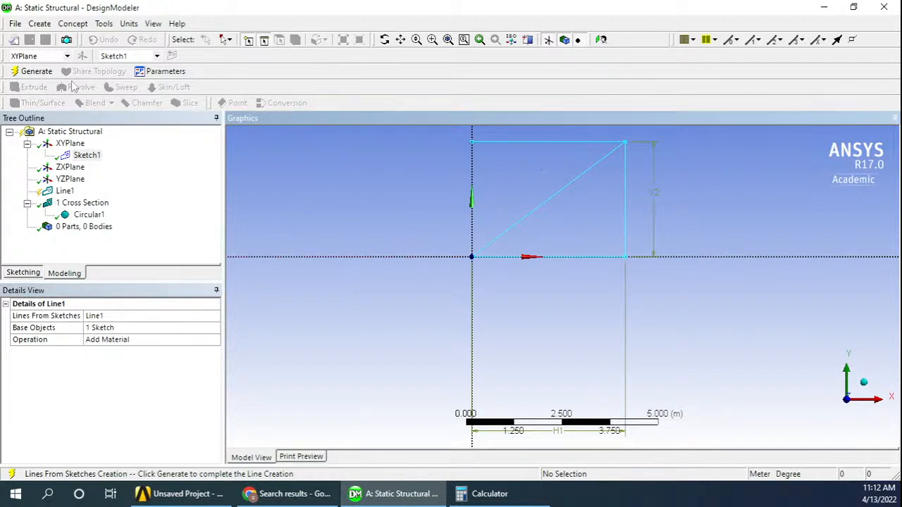
left_click(36, 71)
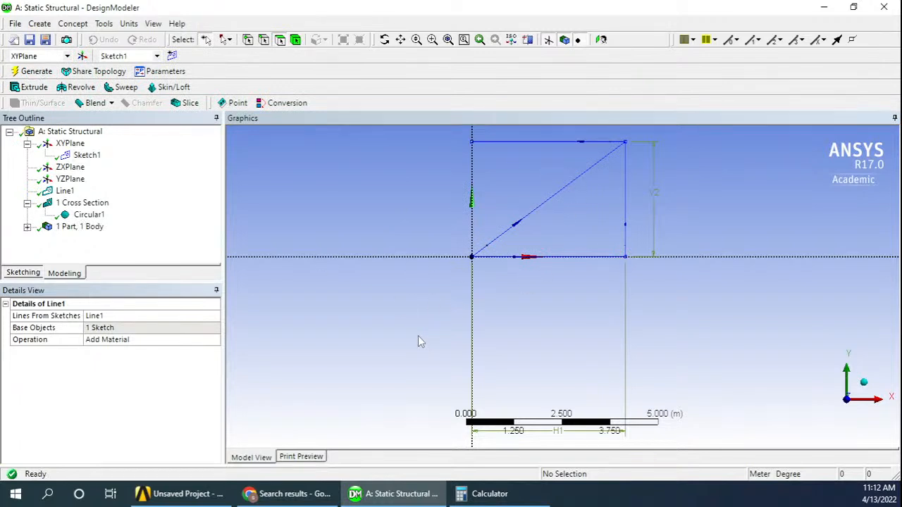
- Assign the Circular1 cross section to the line body and regenerate the geometry
left_click(27, 227)
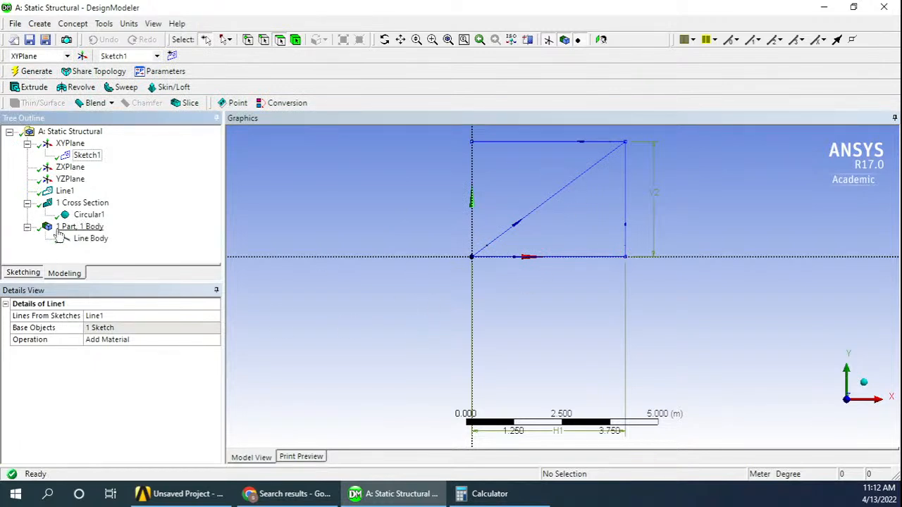
left_click(74, 227)
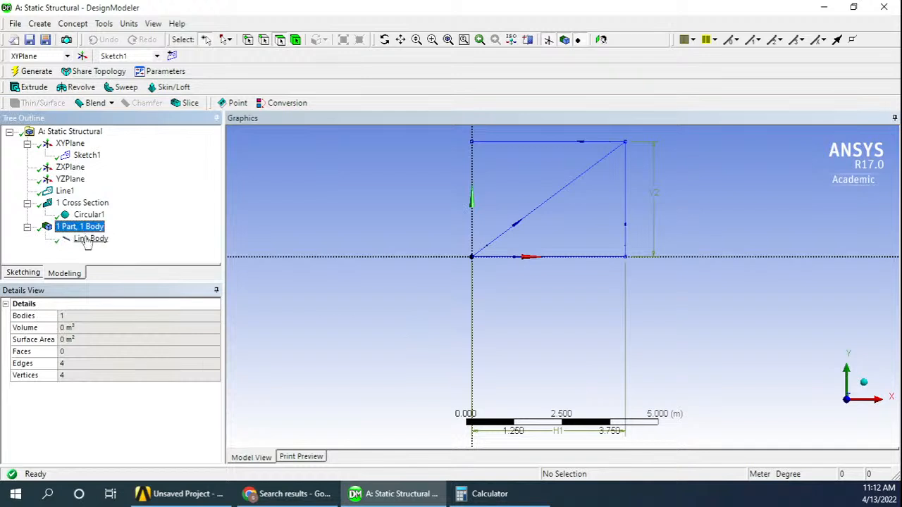
left_click(90, 239)
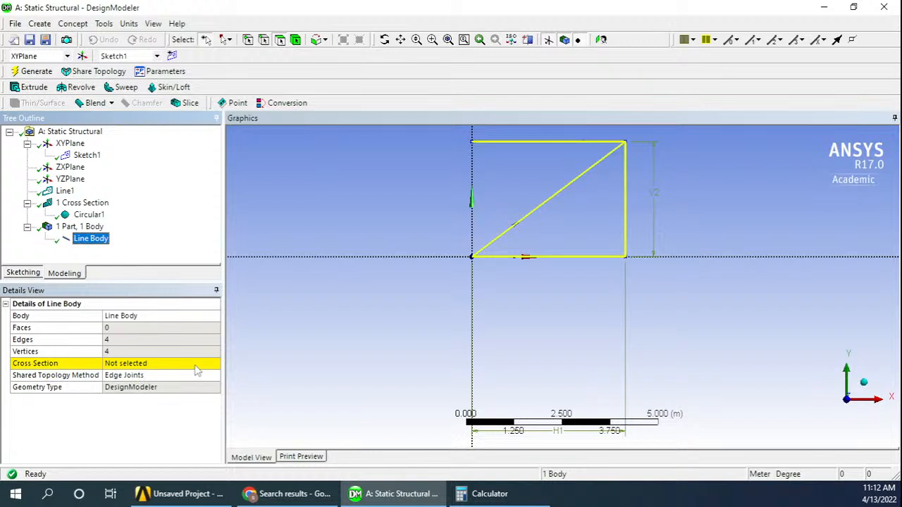
left_click(196, 365)
left_click(214, 364)
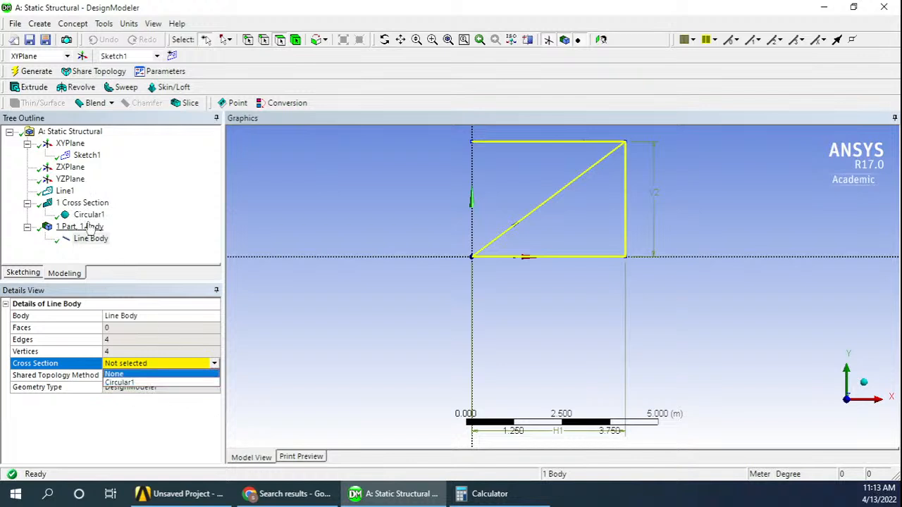
left_click(137, 383)
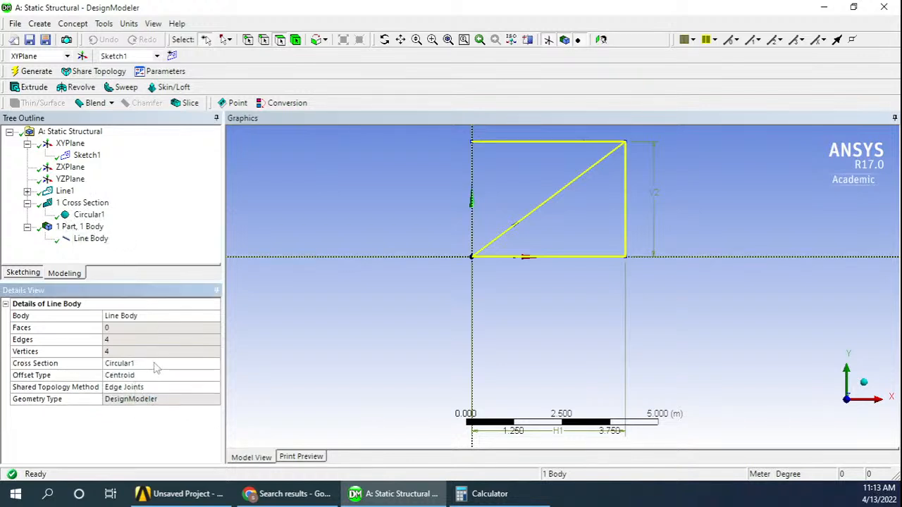
left_click(35, 76)
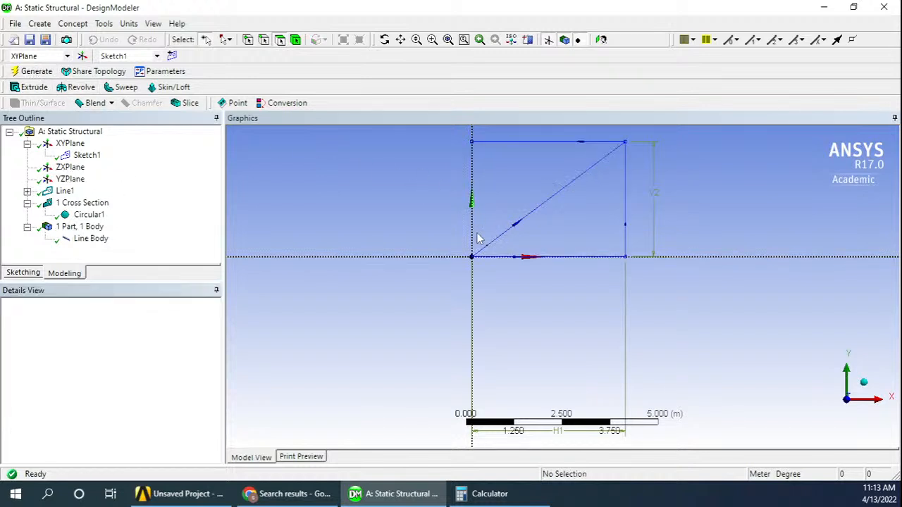
left_click(89, 239)
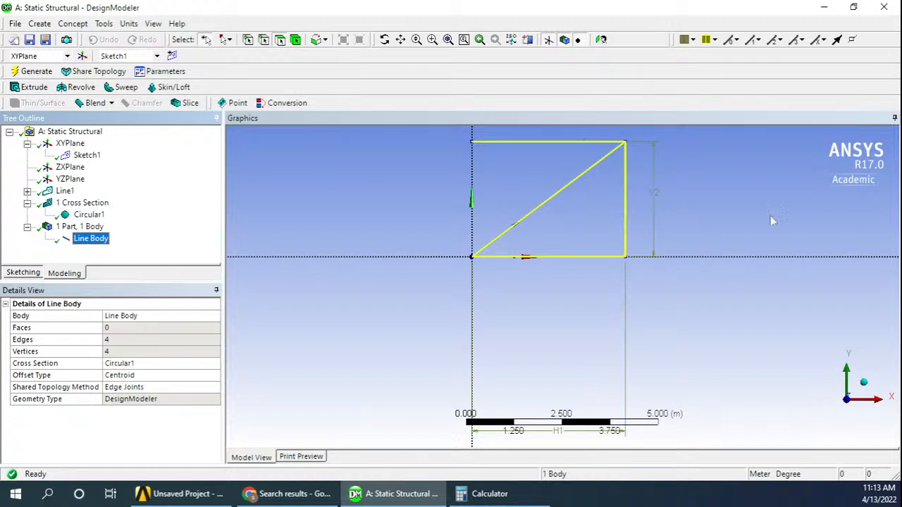
- Switch to Workbench, update the Model cell of the Static Structural system and open it in Mechanical
left_click(824, 7)
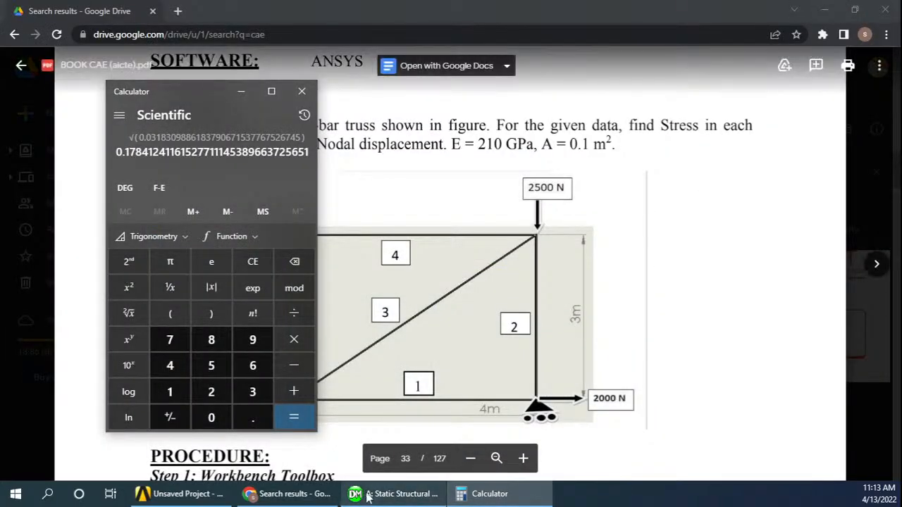
left_click(175, 493)
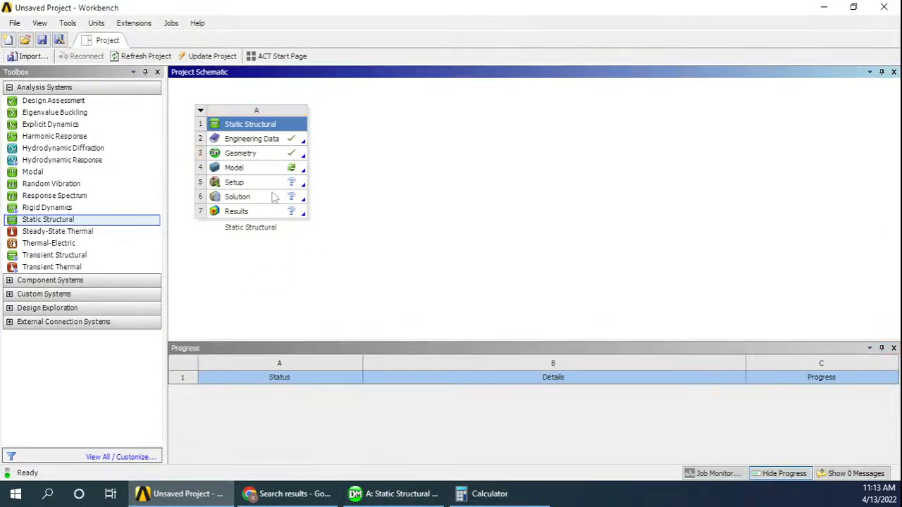
right_click(252, 170)
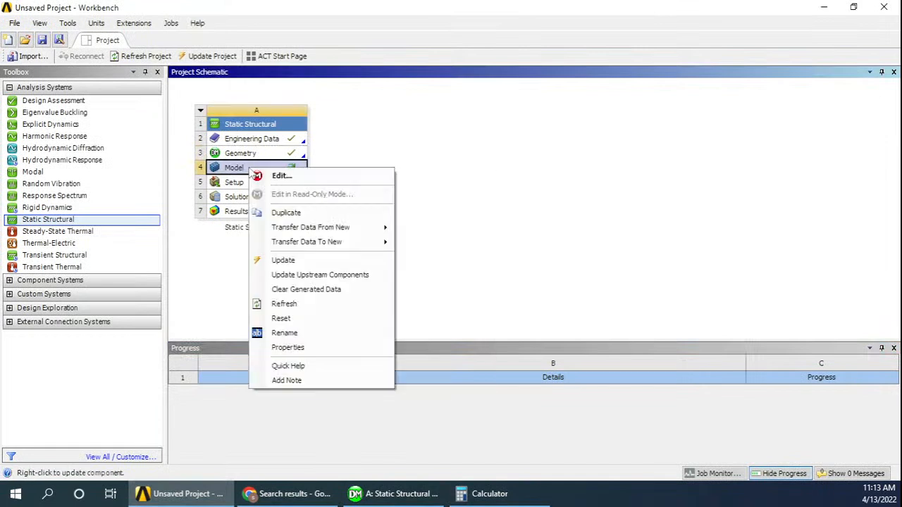
left_click(282, 260)
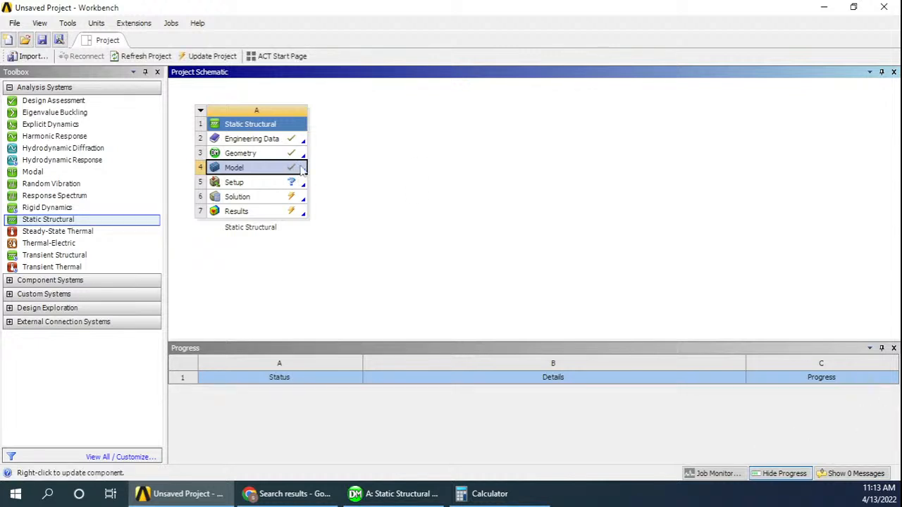
double_click(248, 175)
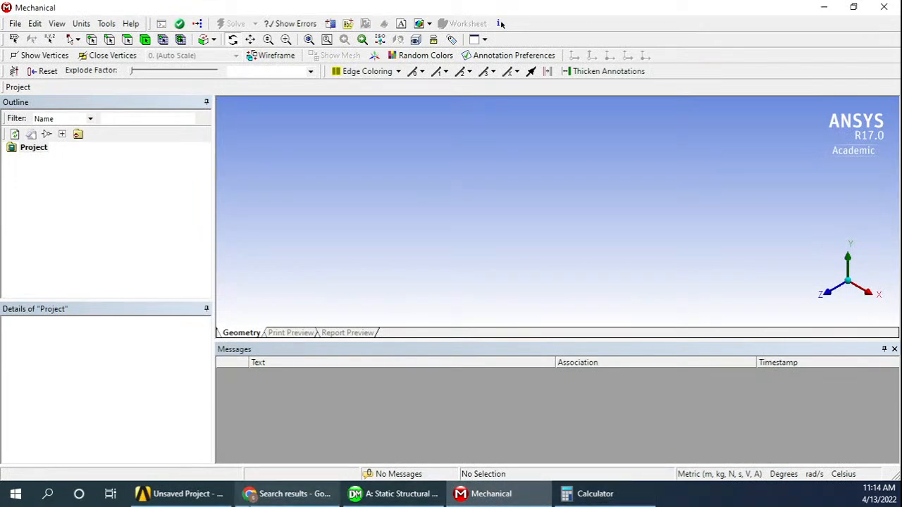
- Review the supports and loads in the browser's four-bar truss problem figure, then return to Mechanical
left_click(287, 497)
left_click(287, 497)
left_click(287, 497)
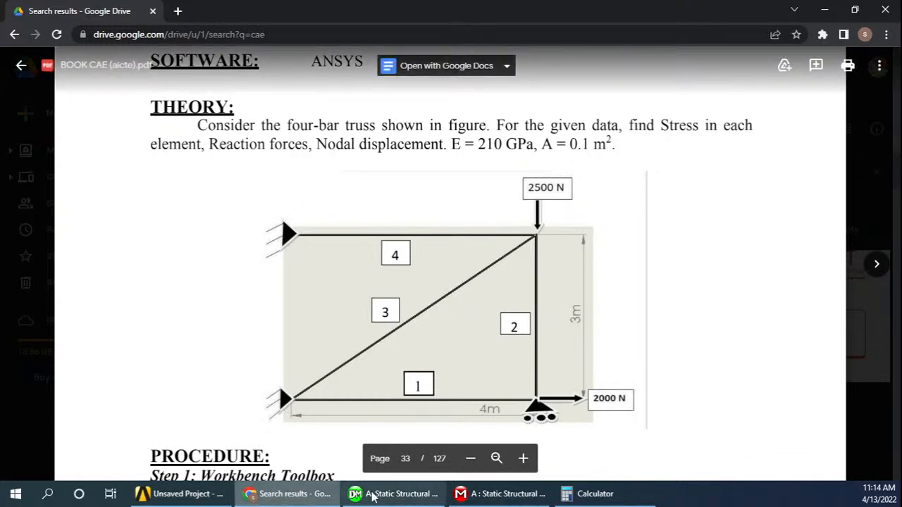
left_click(158, 493)
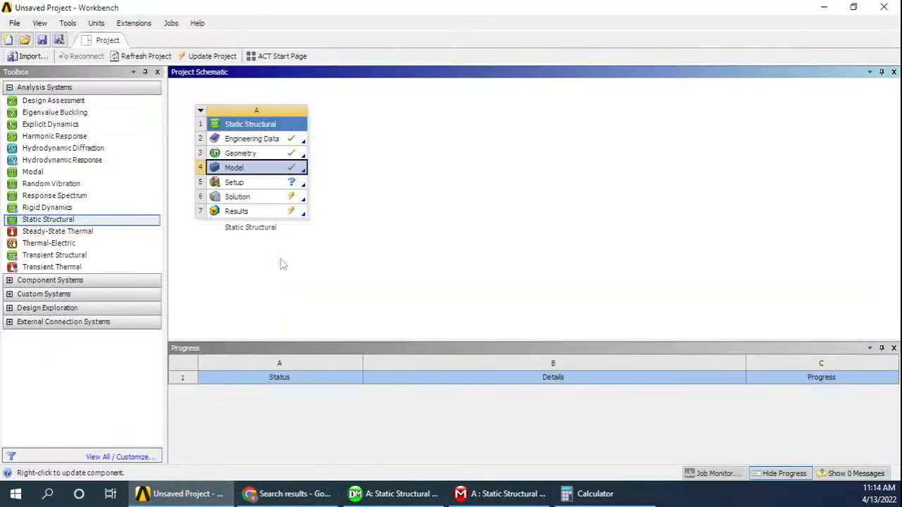
left_click(501, 493)
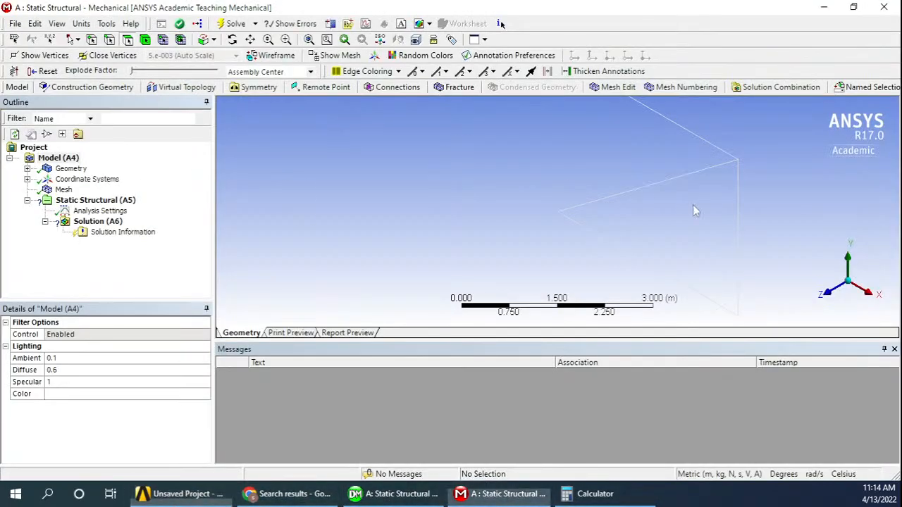
- Set the mesh Relevance Center to Medium and update the truss mesh
left_click(65, 189)
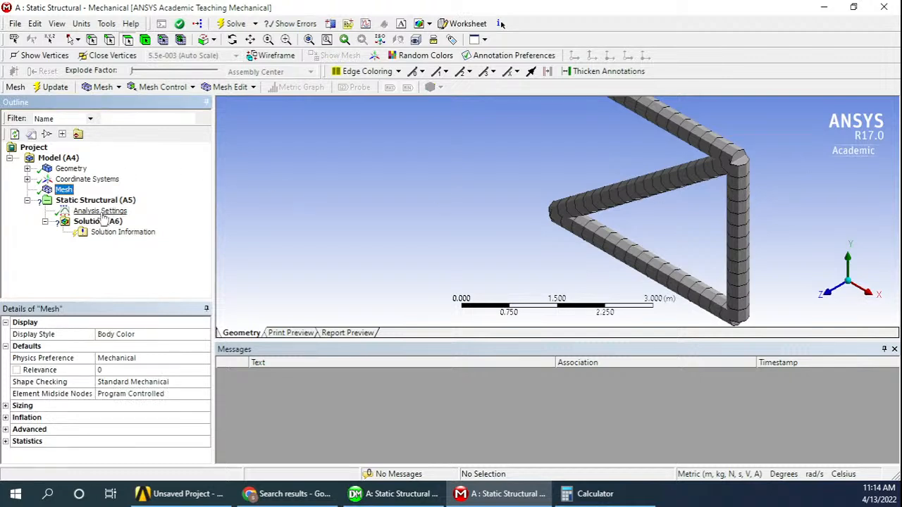
left_click(6, 406)
left_click(126, 431)
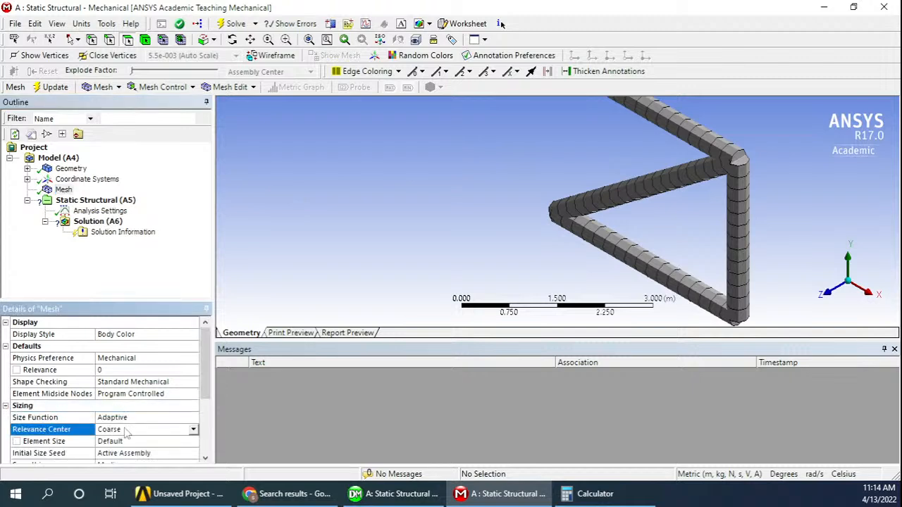
left_click(192, 429)
left_click(134, 447)
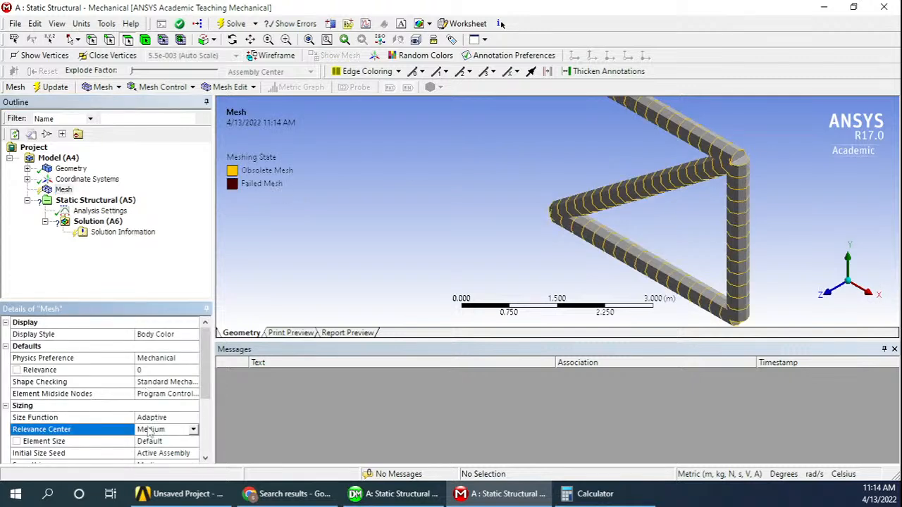
left_click(53, 87)
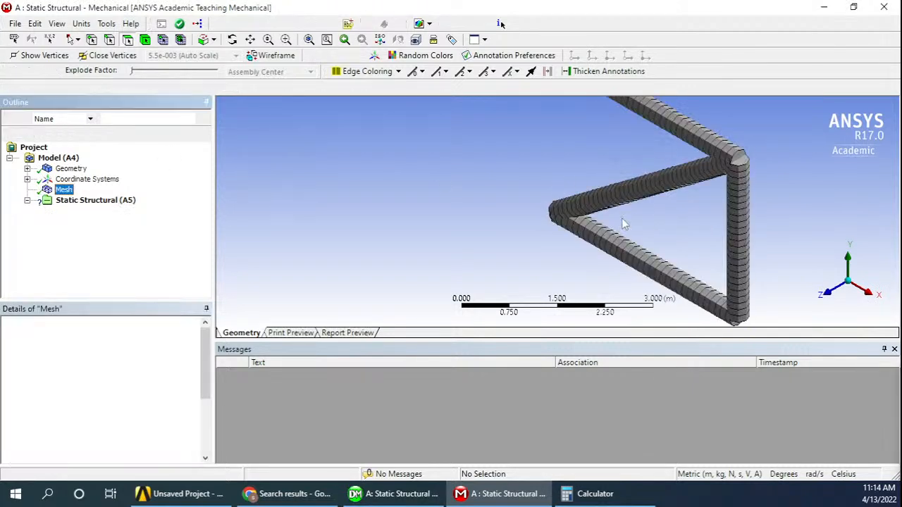
middle_click_drag(752, 223, 788, 195)
scroll(628, 131, "down", 4)
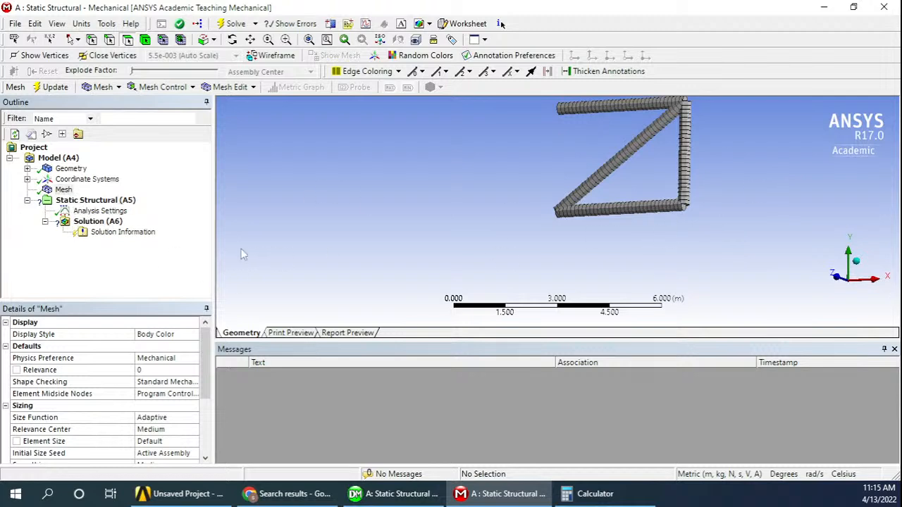
- Add a Simply Supported condition to the static structural analysis at the truss's lower-left vertex, at the origin
left_click(98, 201)
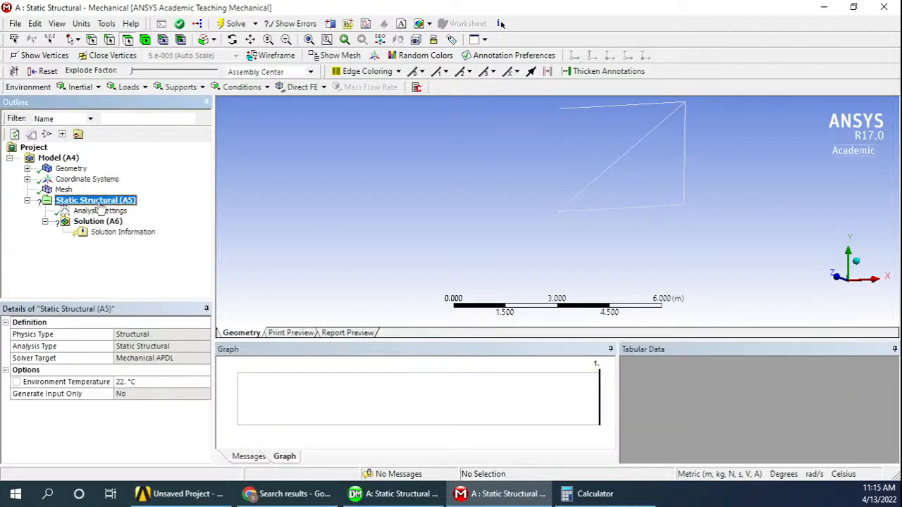
right_click(100, 202)
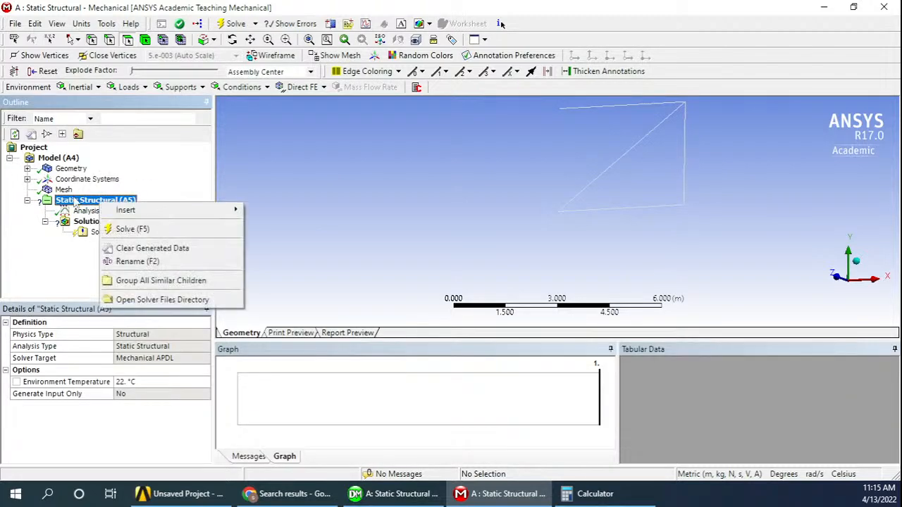
mouse_move(126, 211)
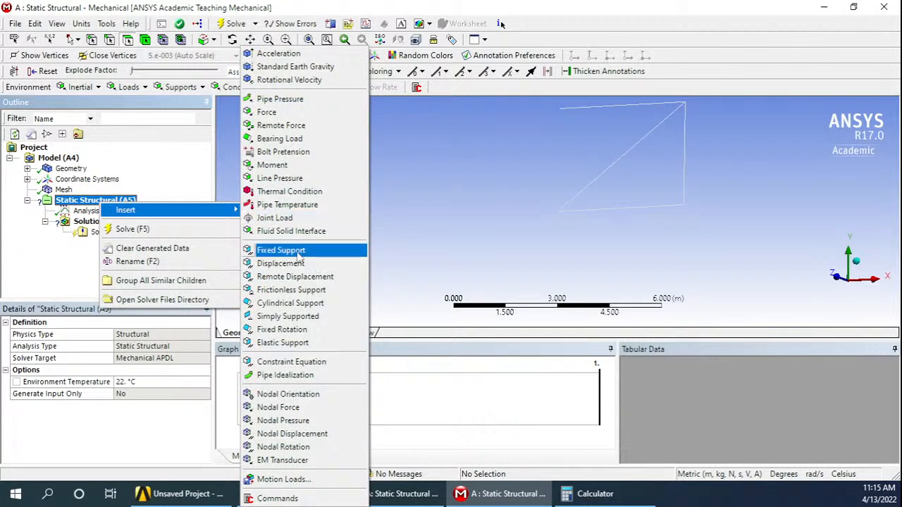
left_click(289, 317)
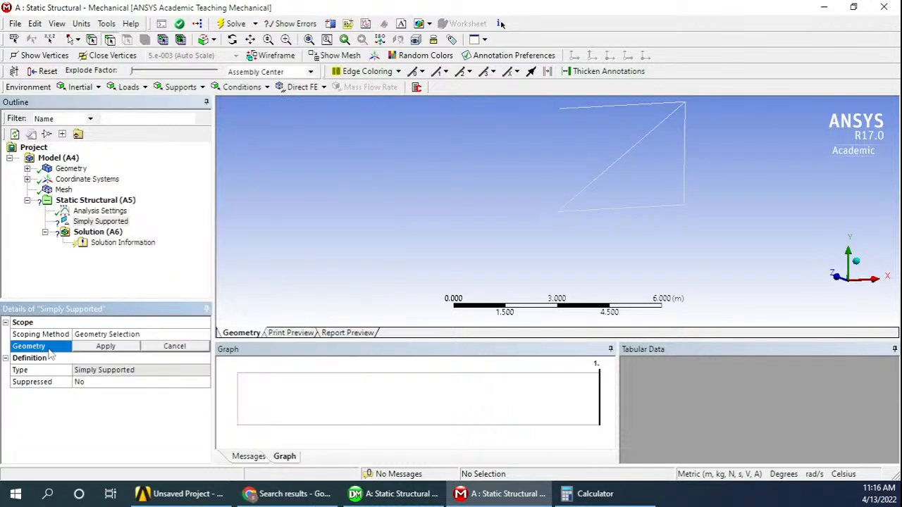
left_click(93, 41)
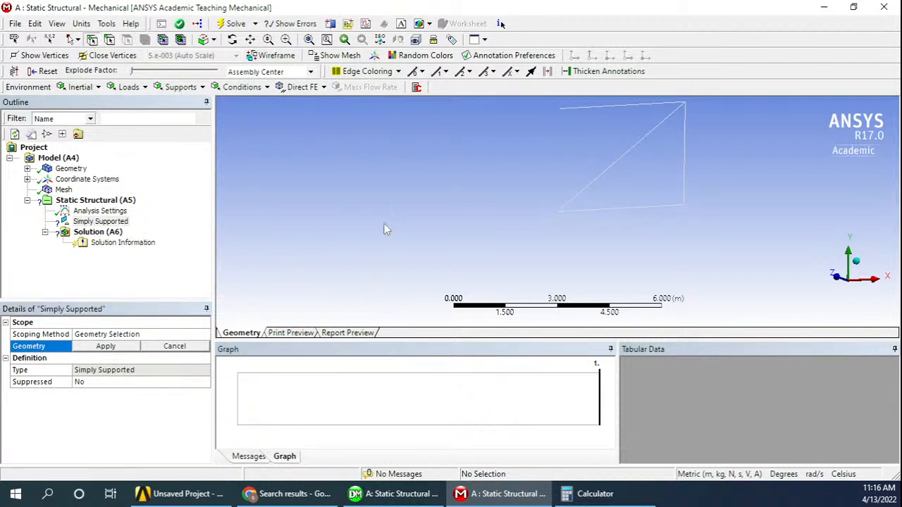
left_click(557, 211)
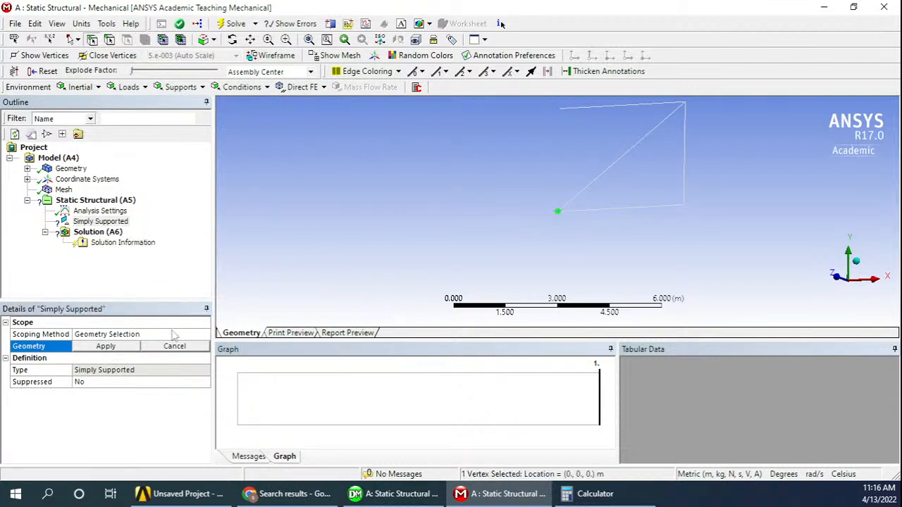
left_click(106, 347)
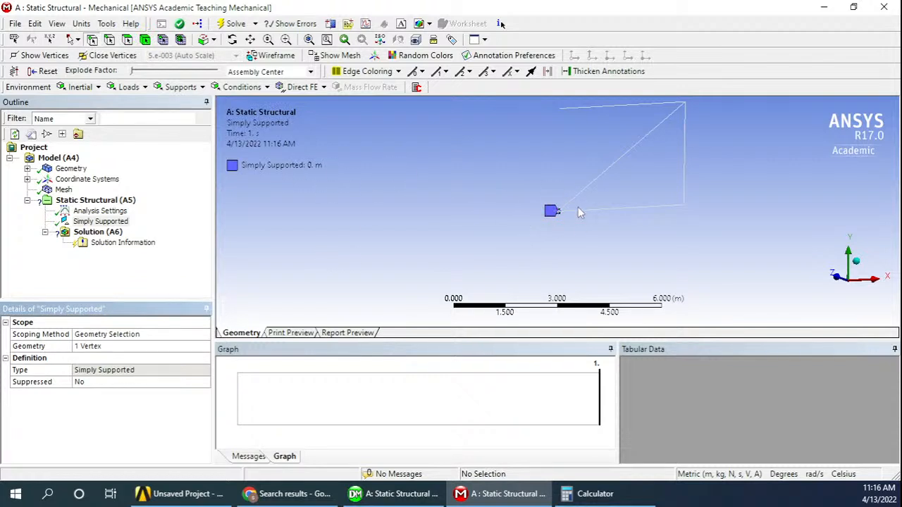
- Add a second Simply Supported condition at the truss's upper-left vertex (0, 3, 0) and check both supports together
right_click(75, 202)
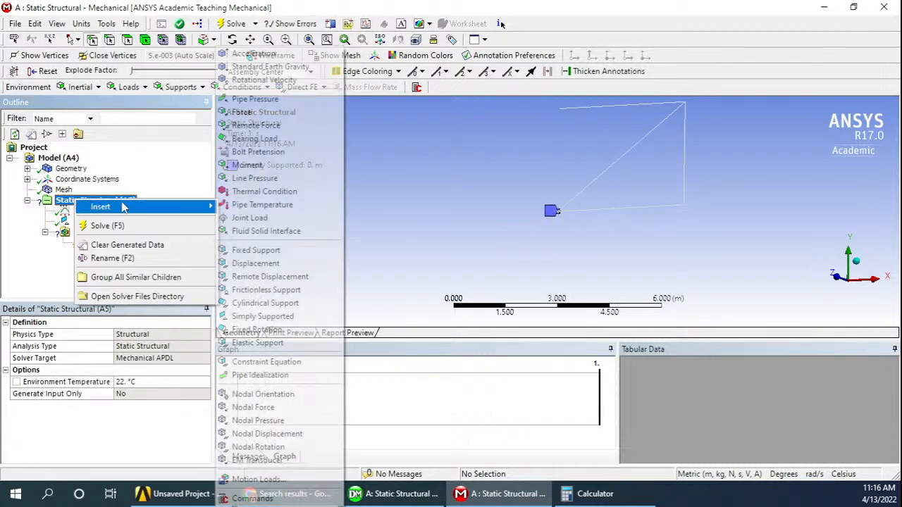
left_click(262, 316)
left_click(557, 111)
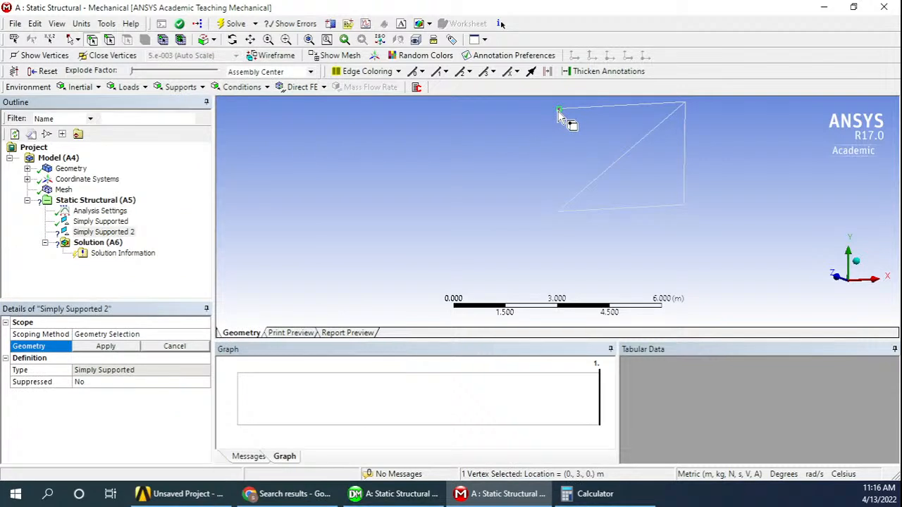
left_click(104, 346)
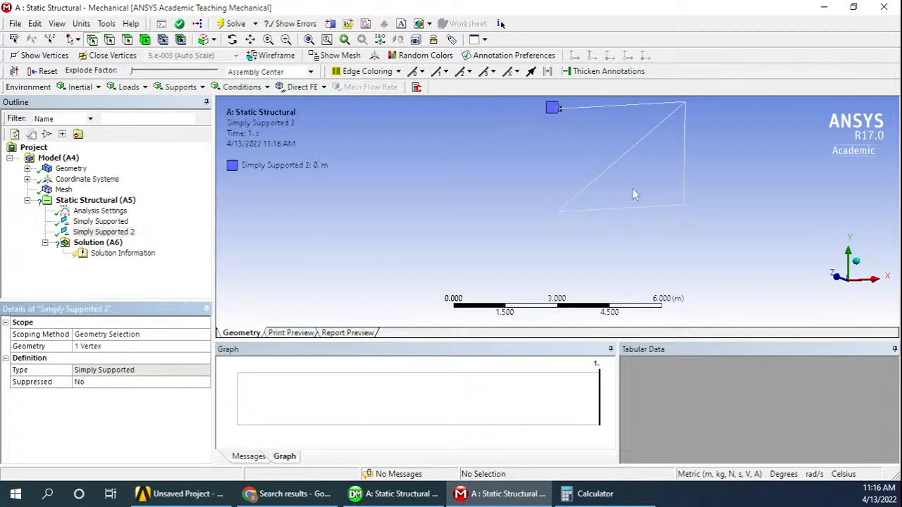
left_click(101, 221)
left_click(103, 232)
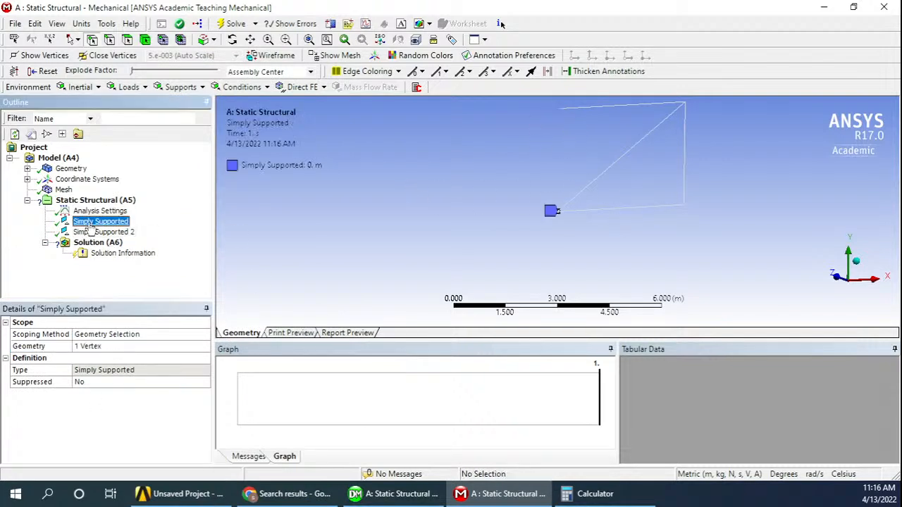
left_click(98, 201)
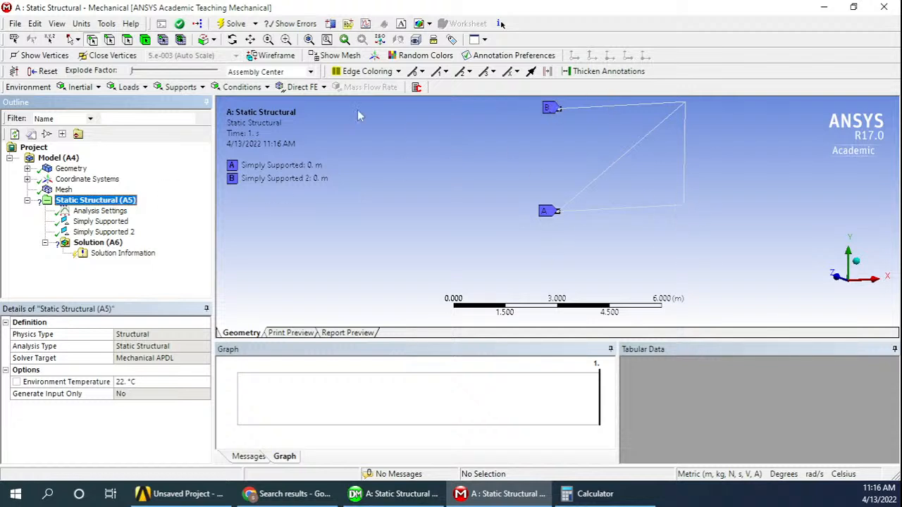
- Insert a Displacement support in the static structural analysis with Y and Z components of 0 m and X left free
right_click(112, 203)
mouse_move(151, 208)
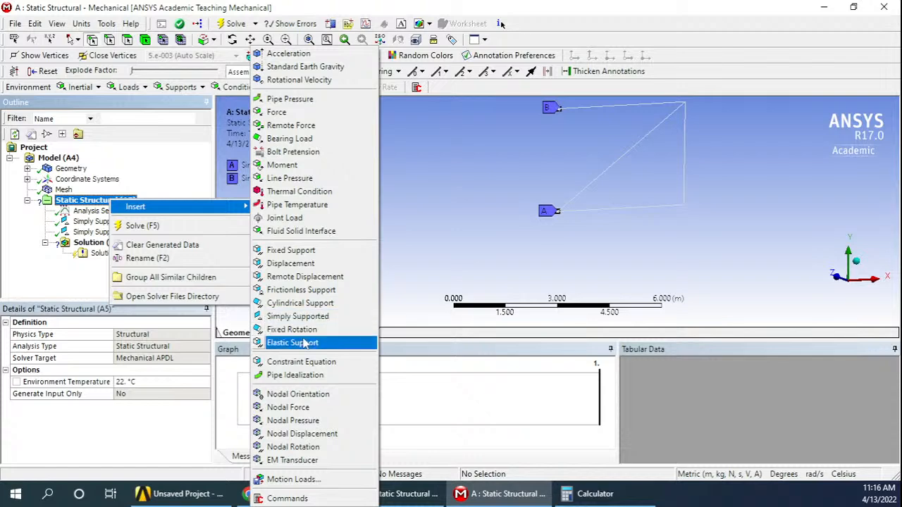
left_click(298, 266)
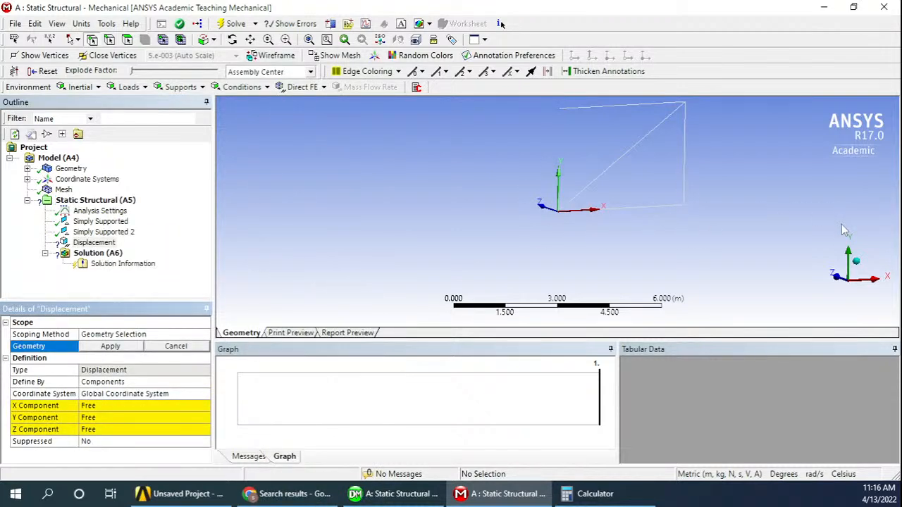
left_click(95, 418)
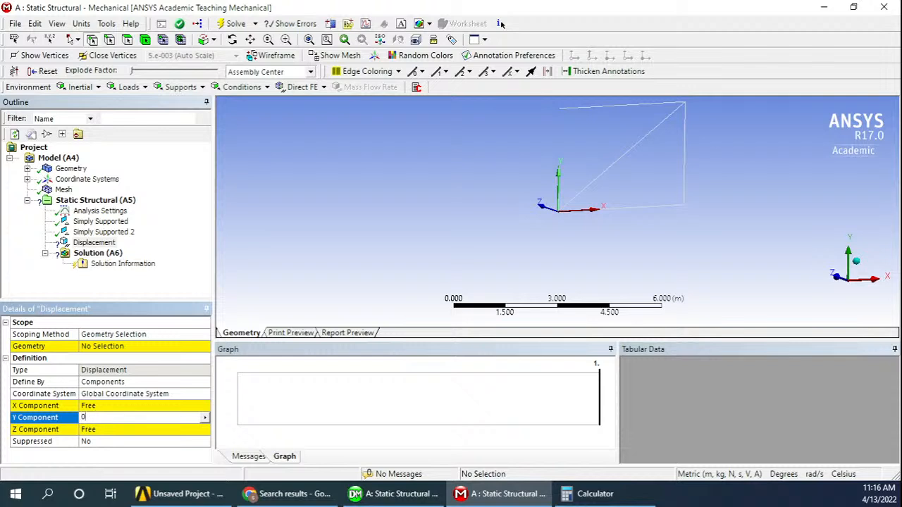
type("0")
key("Return")
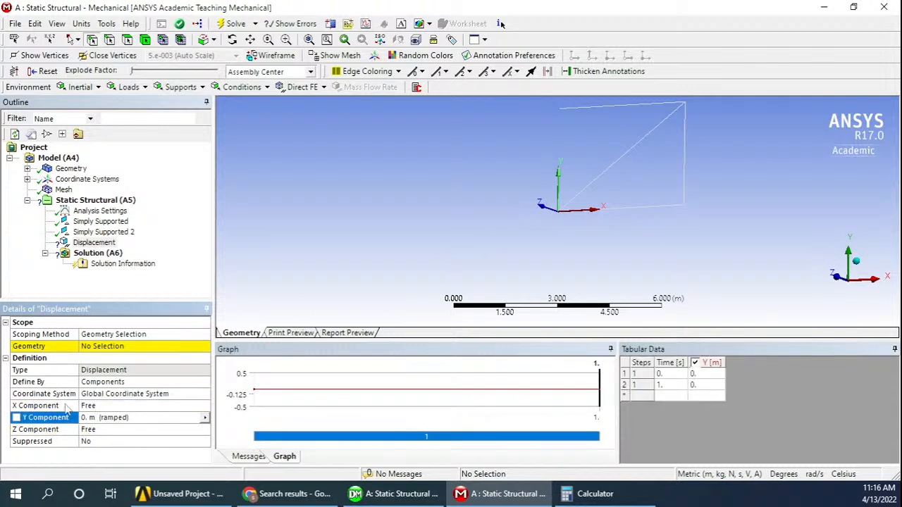
left_click(106, 430)
key("Return")
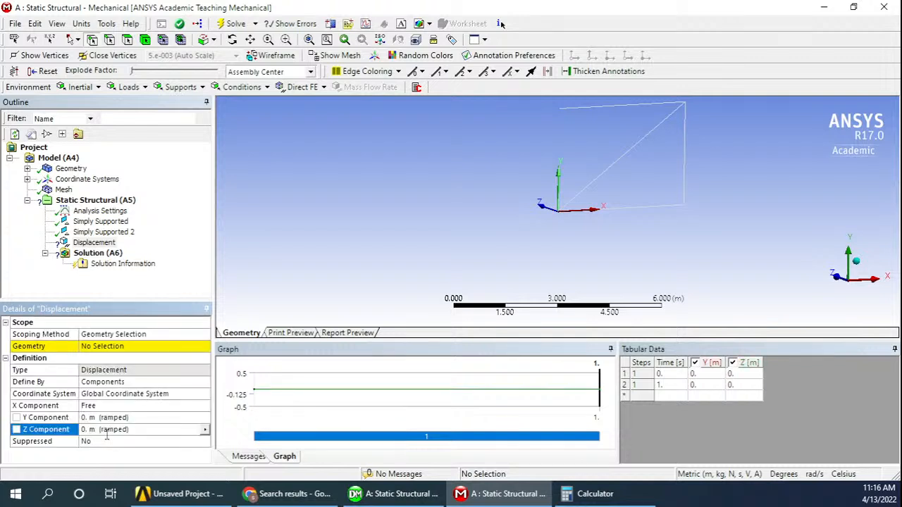
left_click(107, 406)
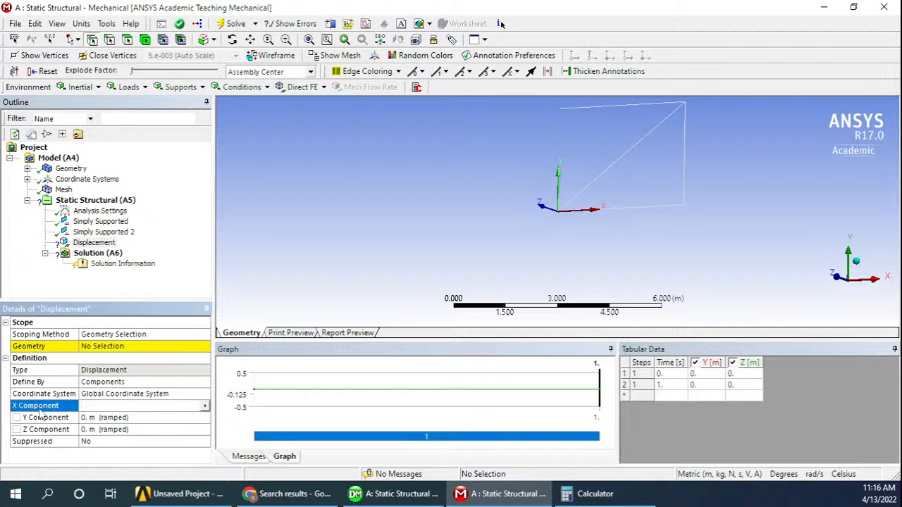
- Scope the Displacement support to the truss's lower-right vertex (4, 0, 0)
left_click(117, 347)
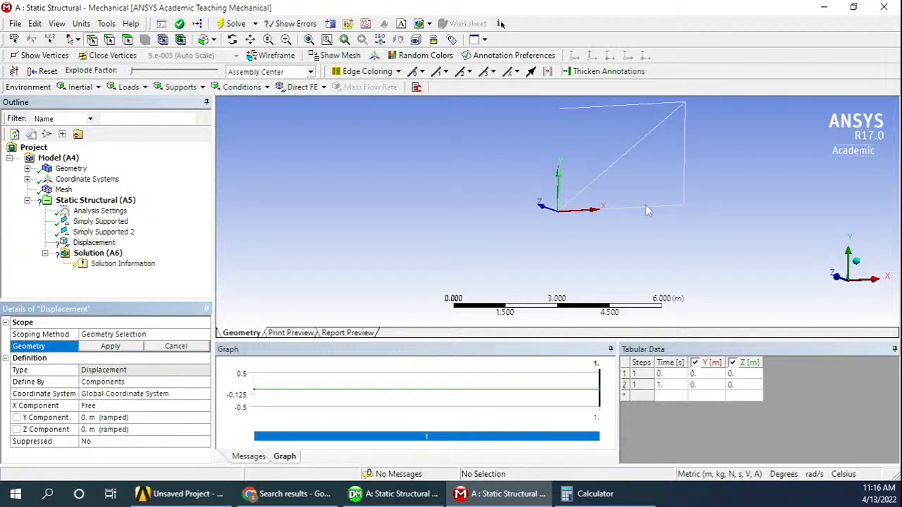
left_click(684, 205)
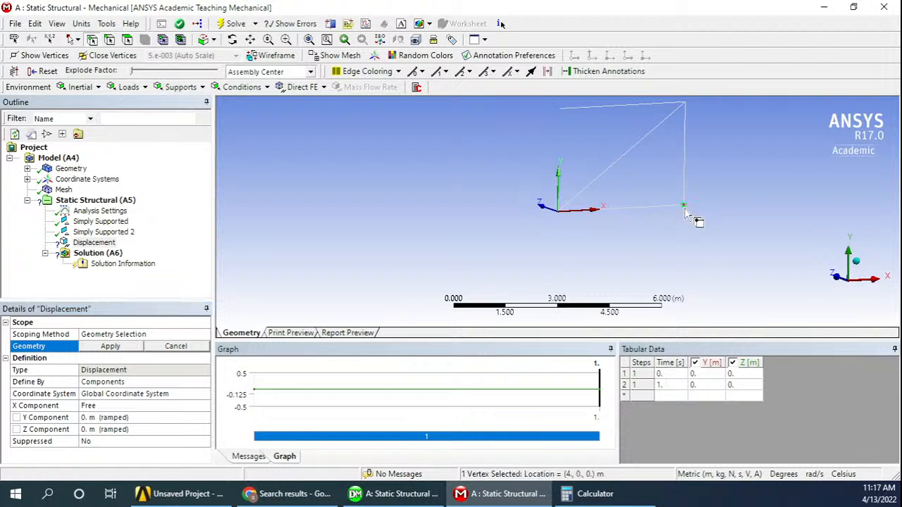
left_click(111, 347)
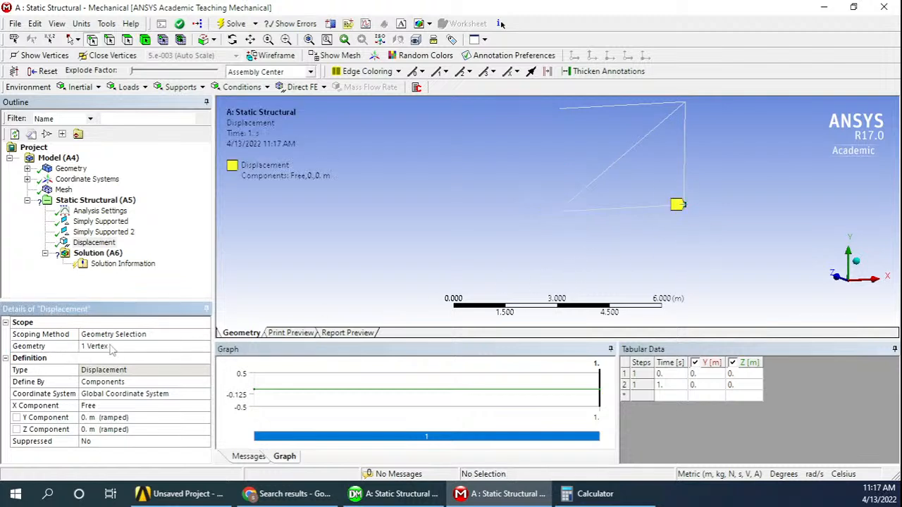
- Review the applied supports and compare them with the truss figure in the browser, then return to Mechanical
left_click(85, 203)
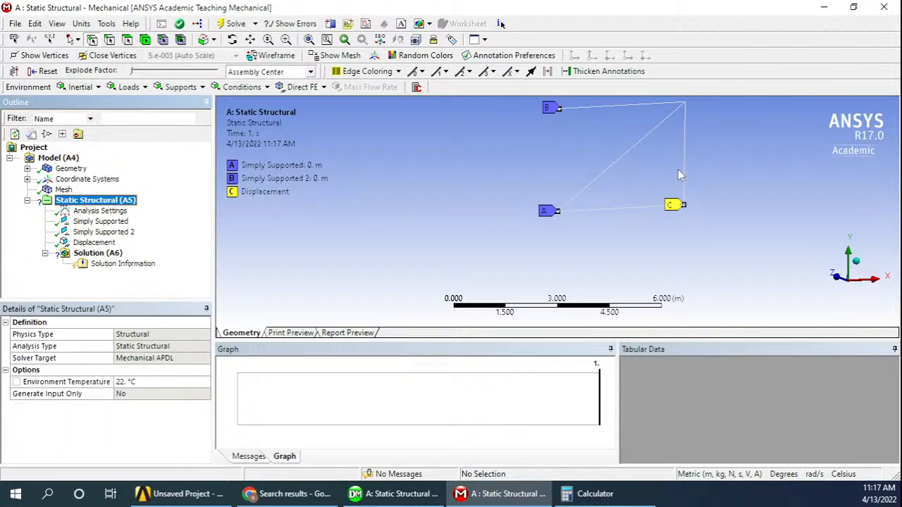
left_click(295, 495)
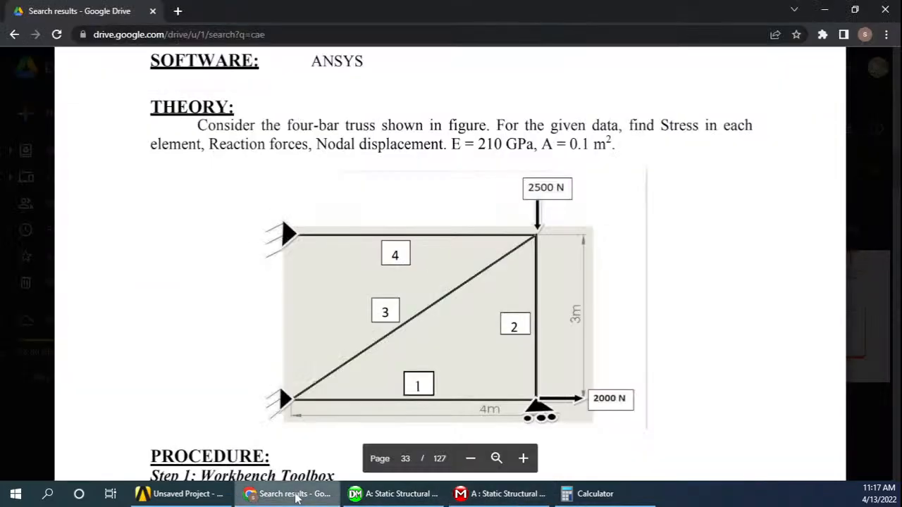
key("alt+Tab")
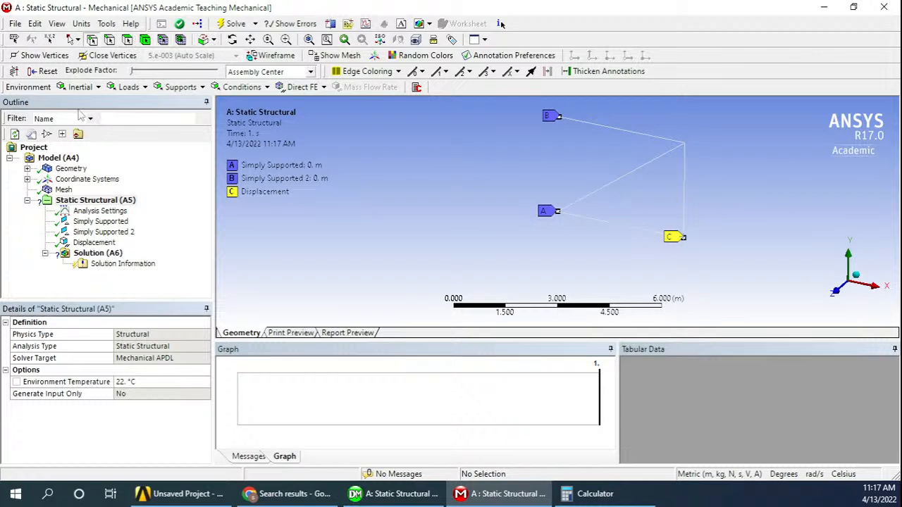
- Add a Force to the static structural analysis at the truss's upper-right vertex (4, 3, 0)
left_click(84, 201)
right_click(84, 203)
mouse_move(113, 209)
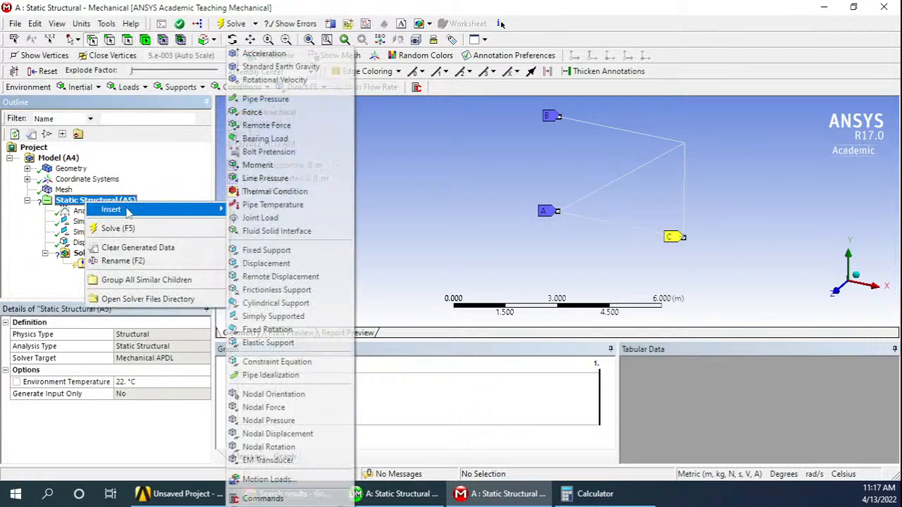
left_click(253, 113)
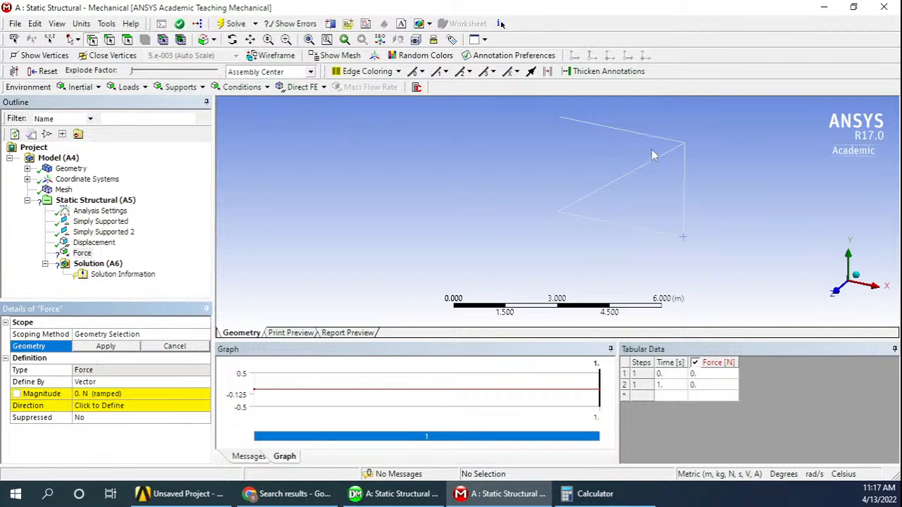
left_click(685, 144)
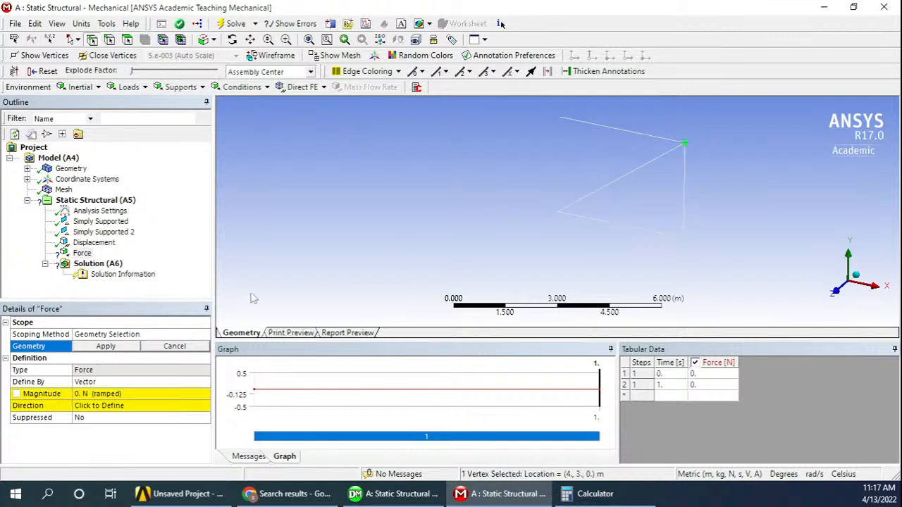
left_click(118, 348)
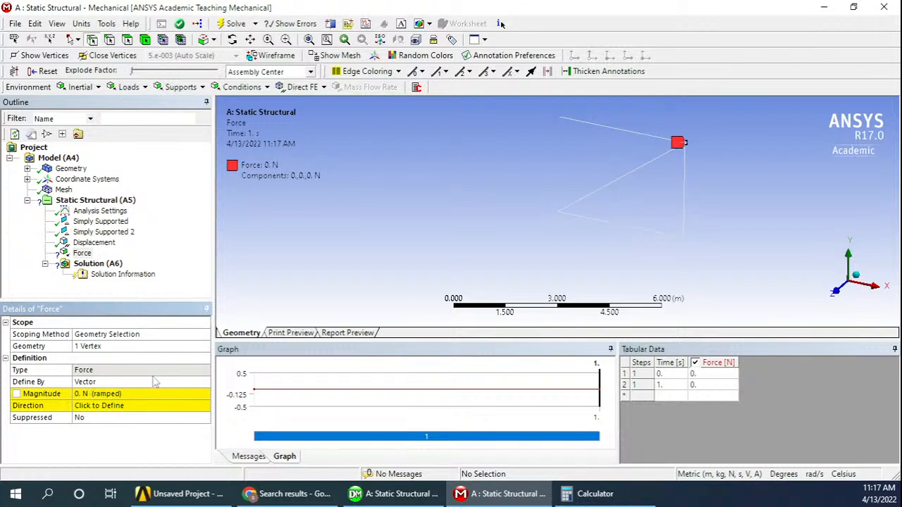
- Define the upper-right vertex force by Components and set its Y component to -2500 N
left_click(177, 382)
left_click(204, 382)
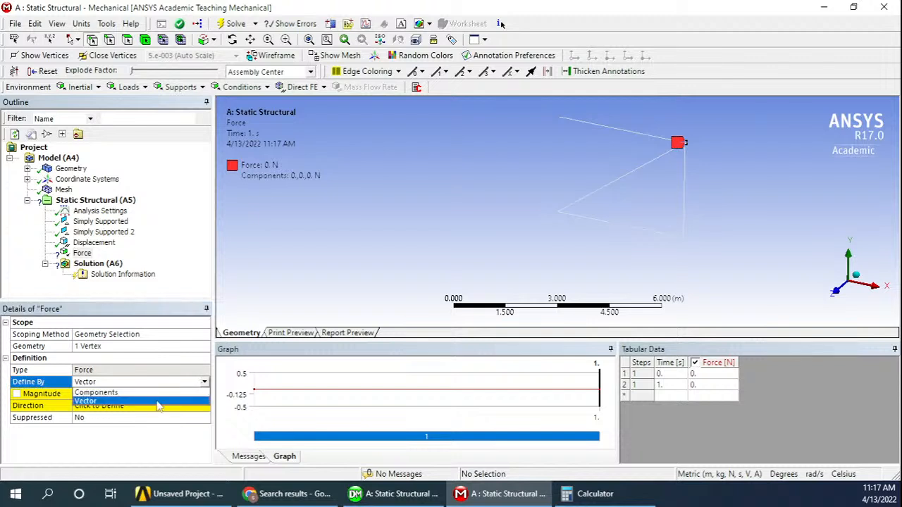
left_click(155, 406)
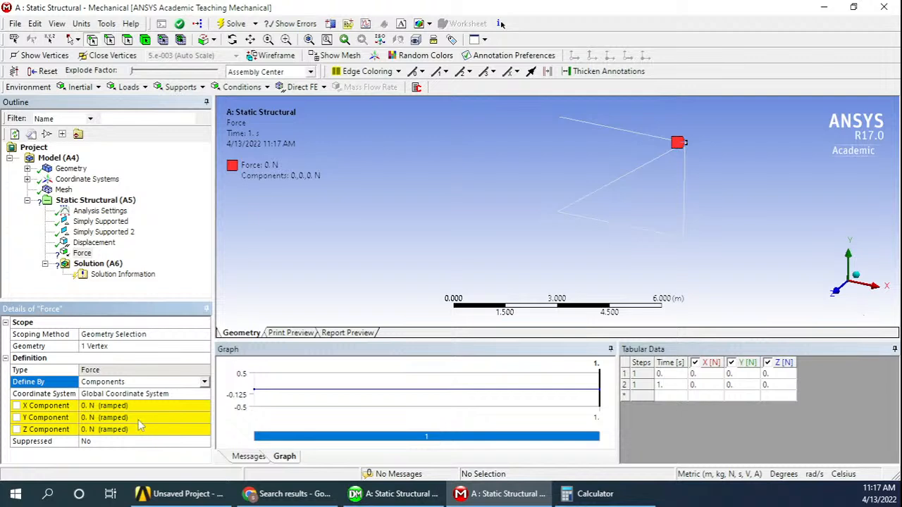
left_click(116, 419)
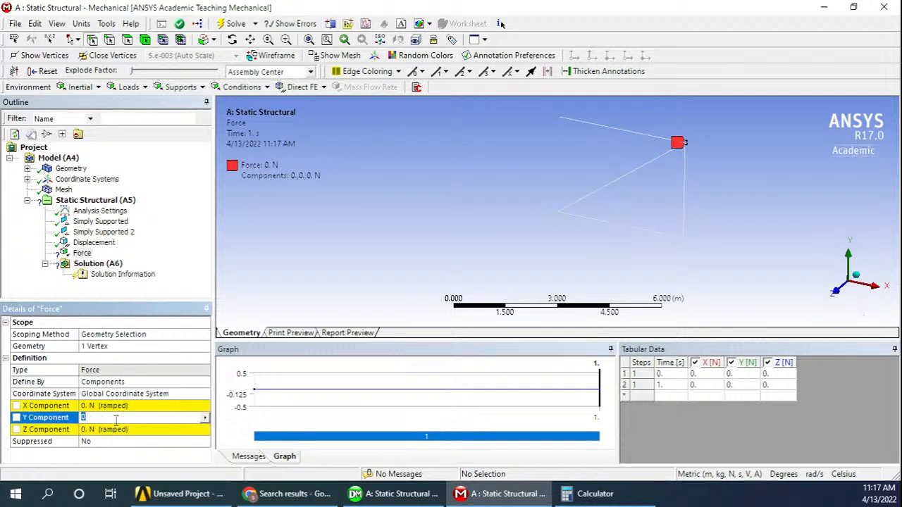
type("-2500")
key("Return")
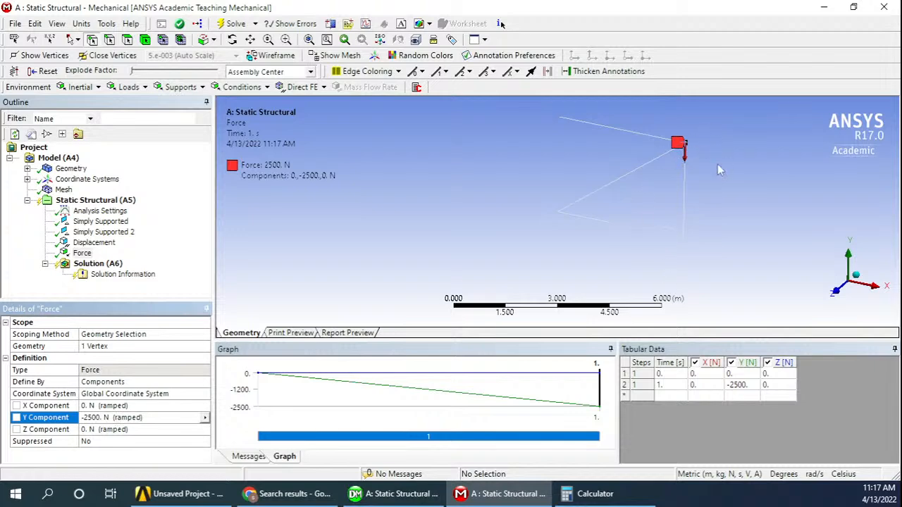
- Add a second Force to the static structural analysis at the truss's lower-right vertex (4, 0, 0)
right_click(92, 200)
mouse_move(156, 206)
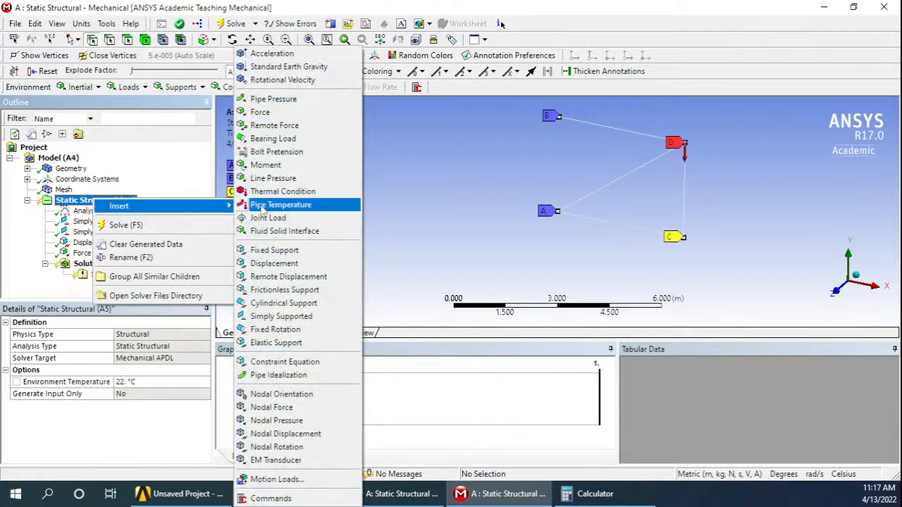
left_click(296, 112)
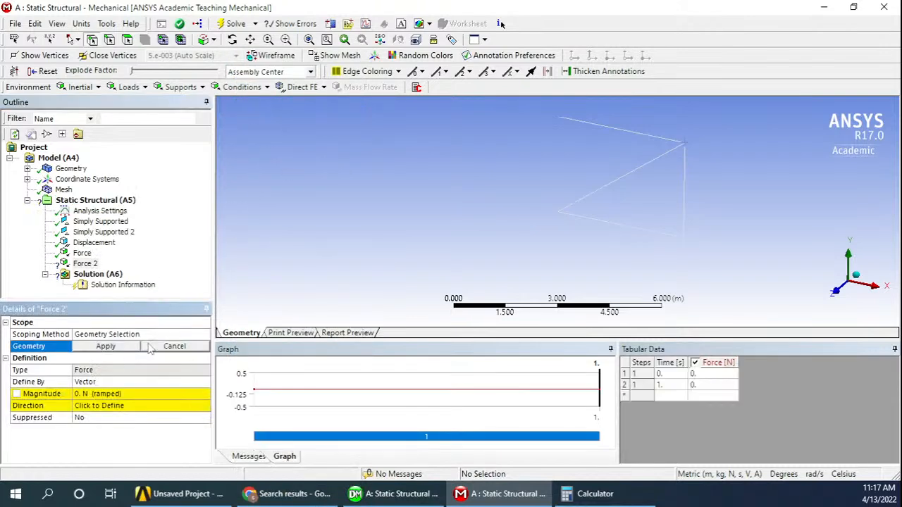
left_click(684, 238)
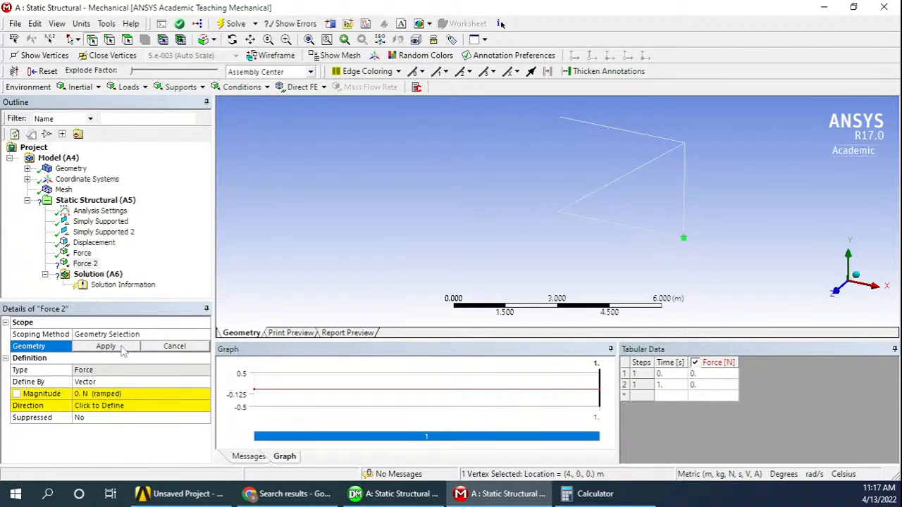
left_click(122, 350)
- Define the lower-right vertex force by Components with an X component of 2000 N, and check all loads and supports
left_click(191, 382)
left_click(203, 382)
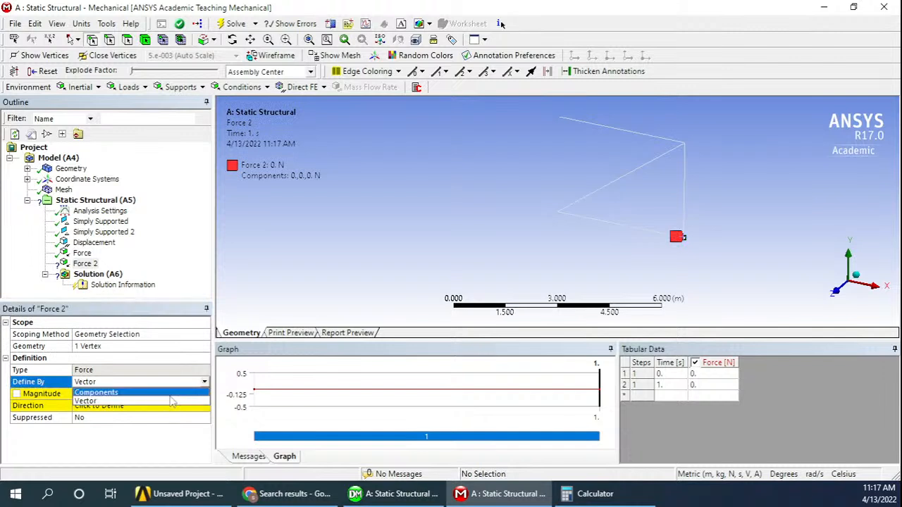
left_click(169, 394)
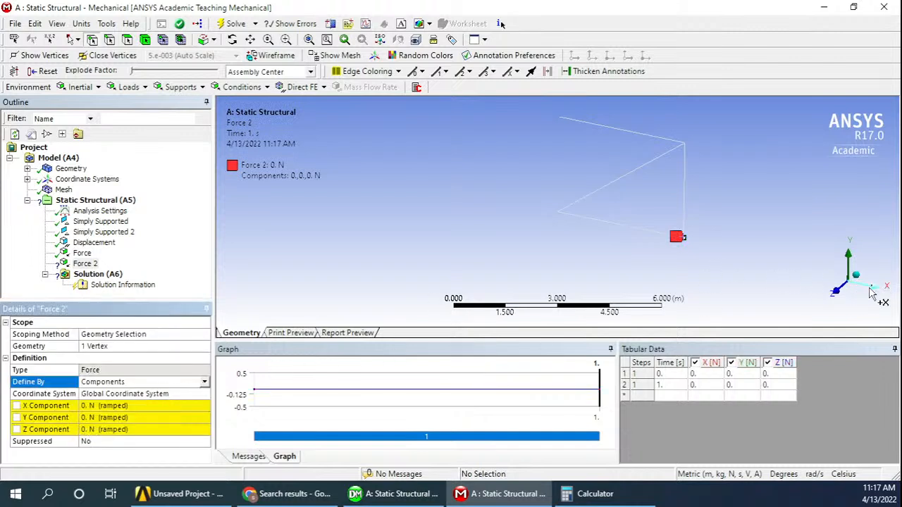
left_click(103, 407)
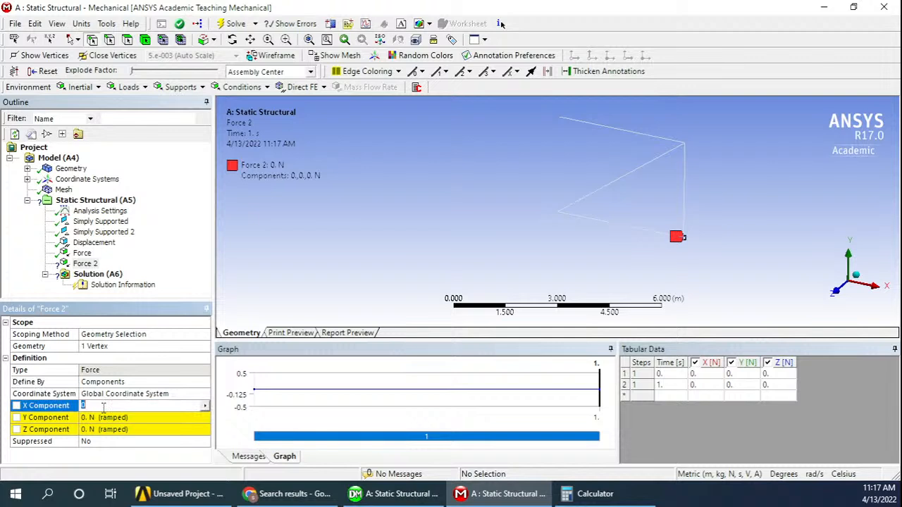
key("Return")
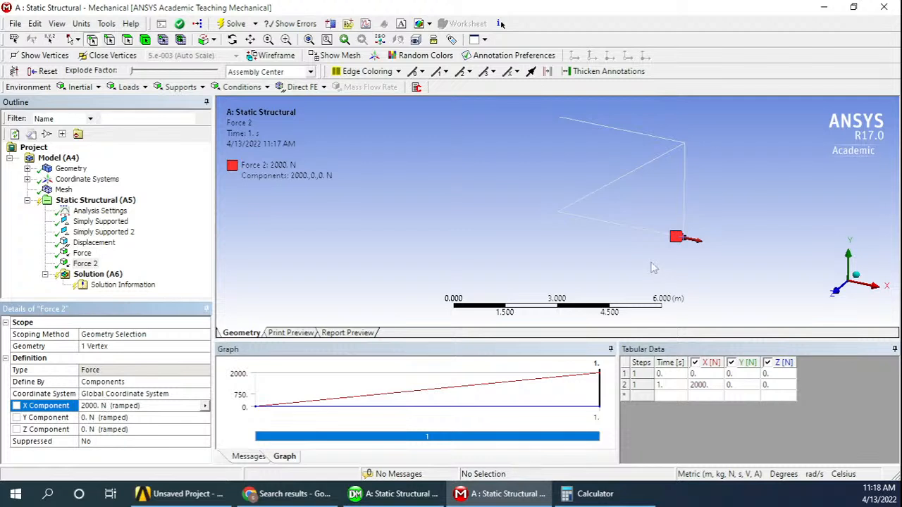
left_click(99, 200)
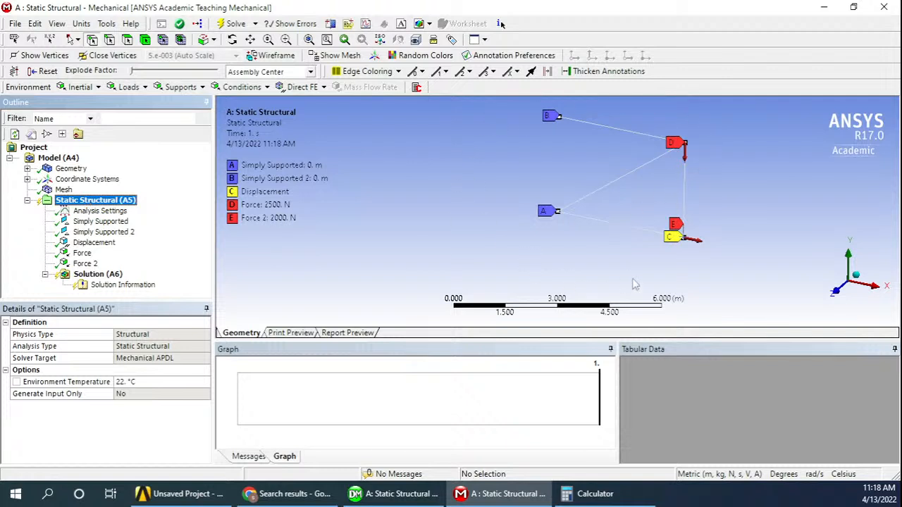
- Add a Total Deformation result for all bodies to the solution and solve the static structural analysis
left_click(116, 275)
right_click(117, 276)
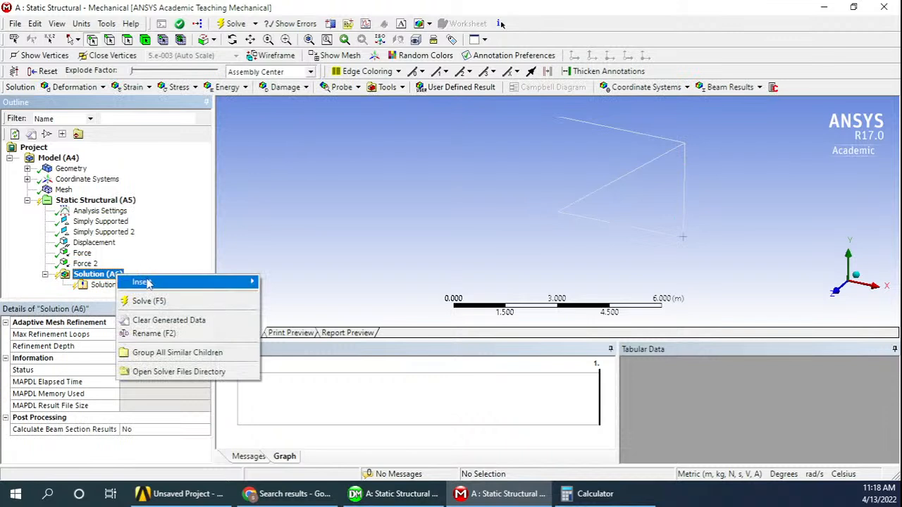
mouse_move(149, 282)
mouse_move(332, 282)
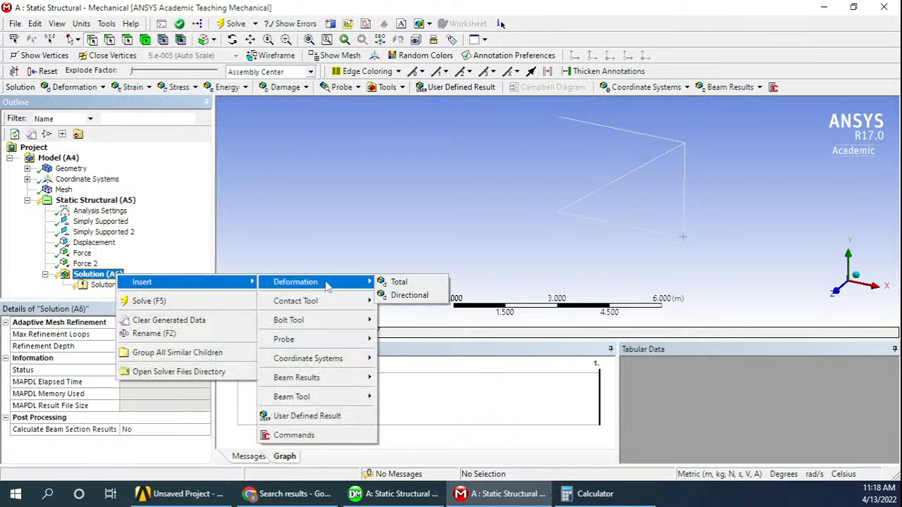
left_click(413, 283)
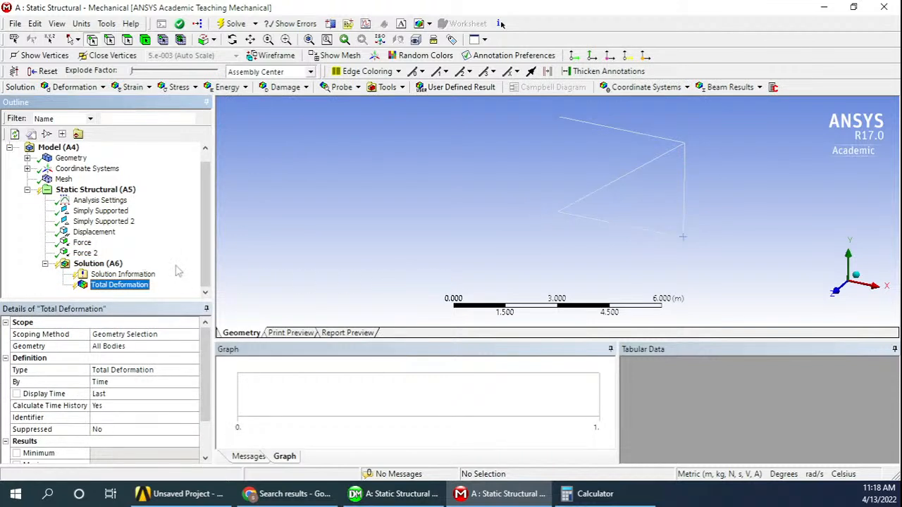
left_click(96, 265)
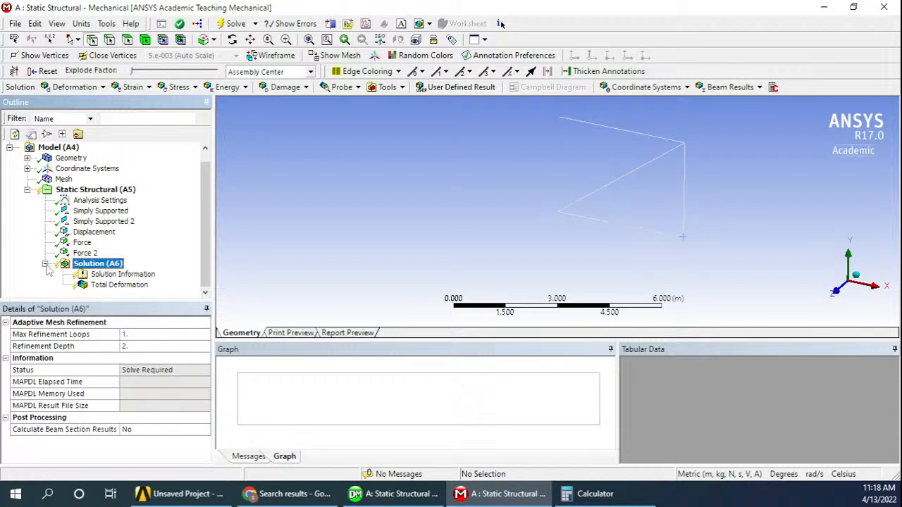
left_click(235, 24)
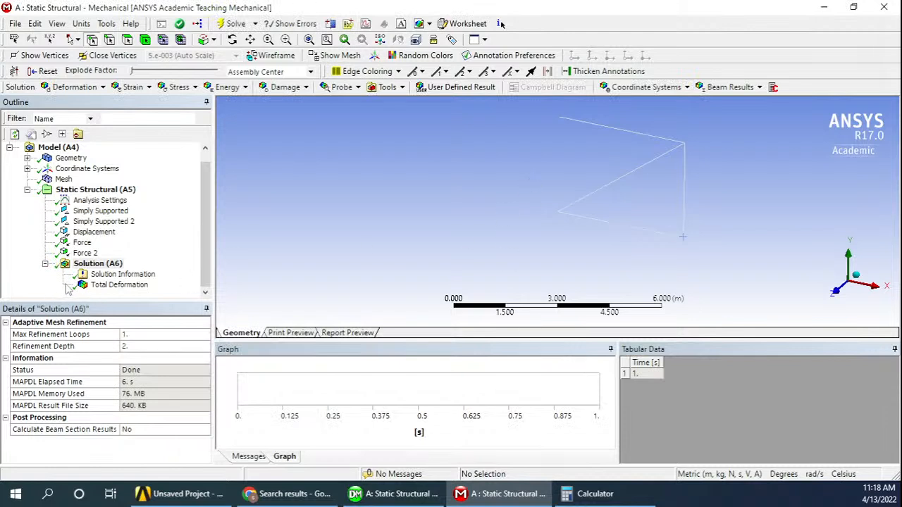
- Examine the truss's Total Deformation contour, play its deformation animation, and close Mechanical
left_click(105, 286)
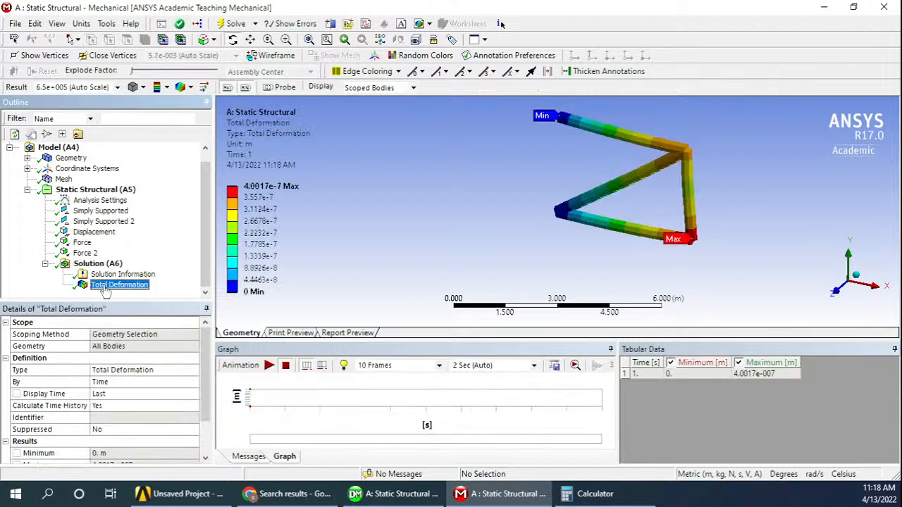
left_click_drag(700, 159, 733, 162)
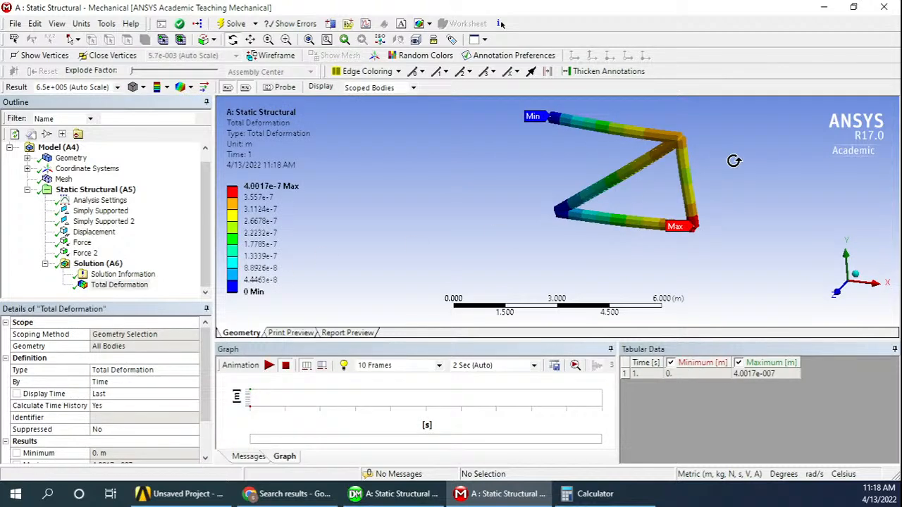
left_click_drag(613, 177, 656, 160)
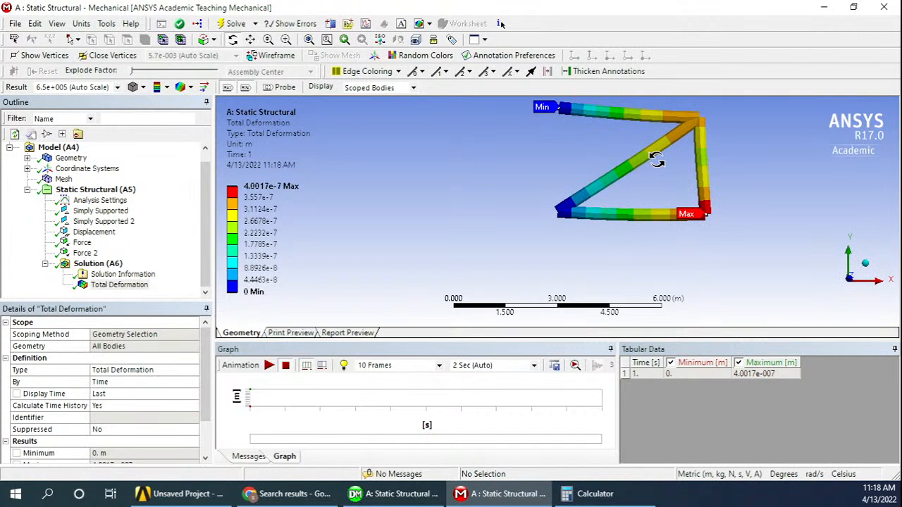
scroll(632, 204, "down", 3)
scroll(648, 131, "up", 5)
scroll(640, 226, "down", 2)
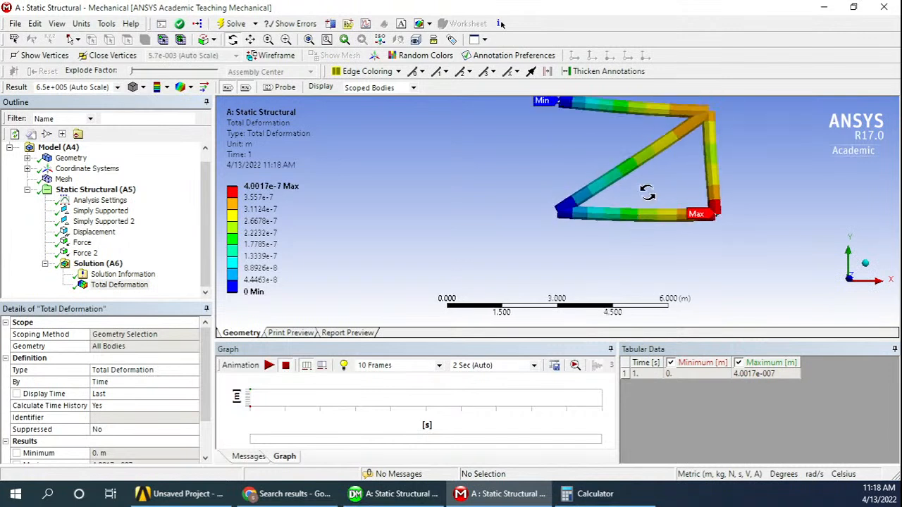
middle_click_drag(654, 191, 595, 232, "ctrl")
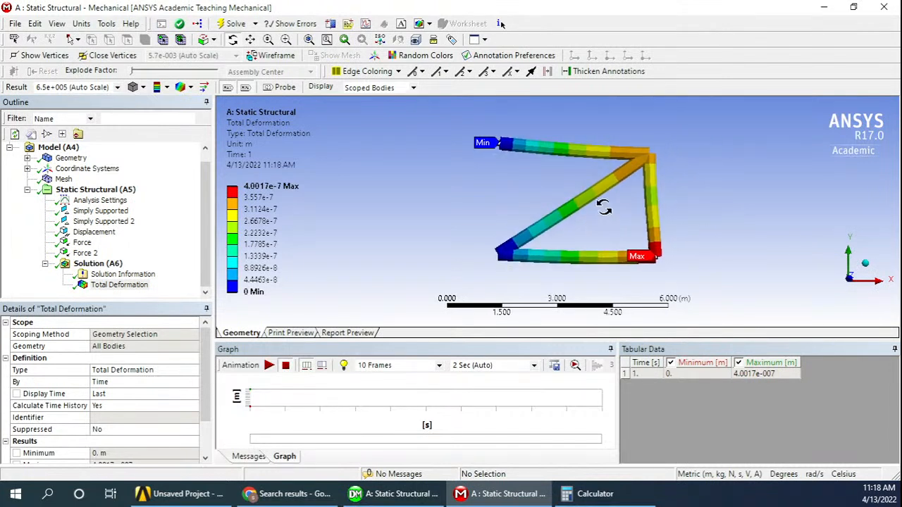
scroll(604, 206, "up", 2)
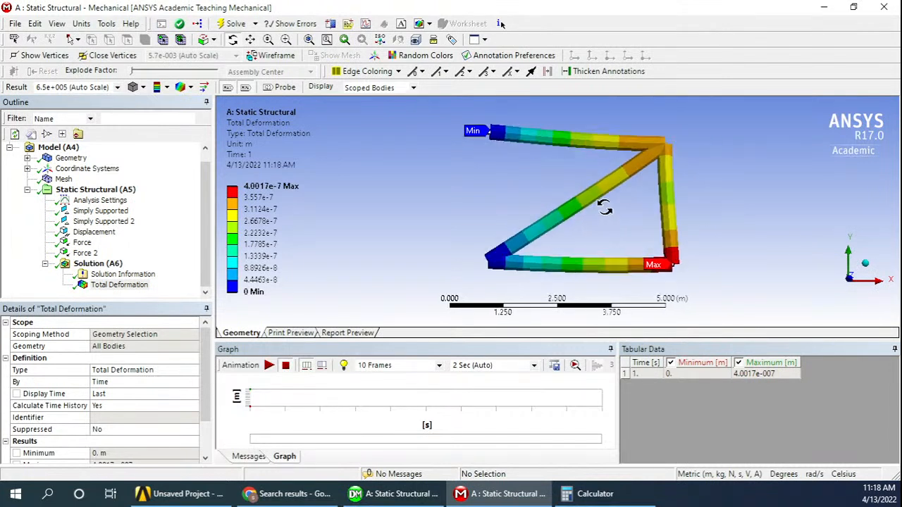
left_click(268, 366)
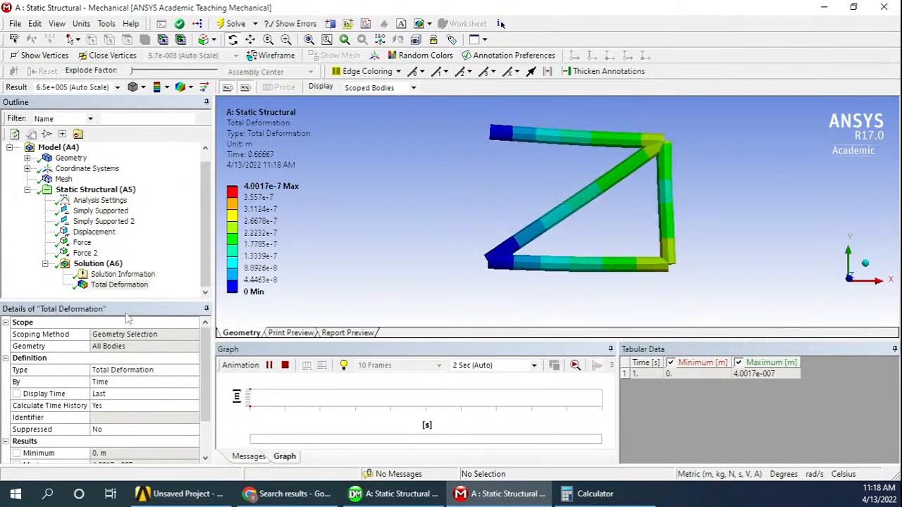
left_click(883, 6)
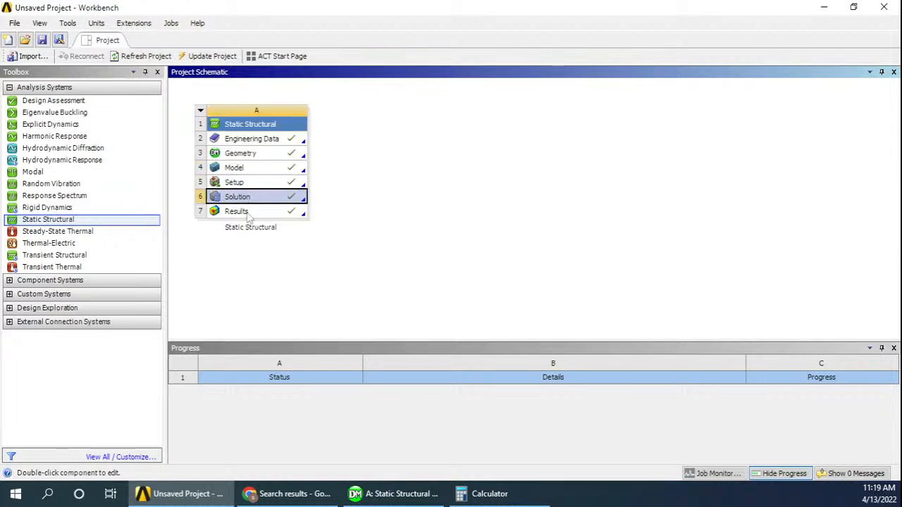
- Reopen the Static Structural system's Results from the project schematic for viewing, and close Mechanical again
left_click(247, 213)
left_click(248, 170)
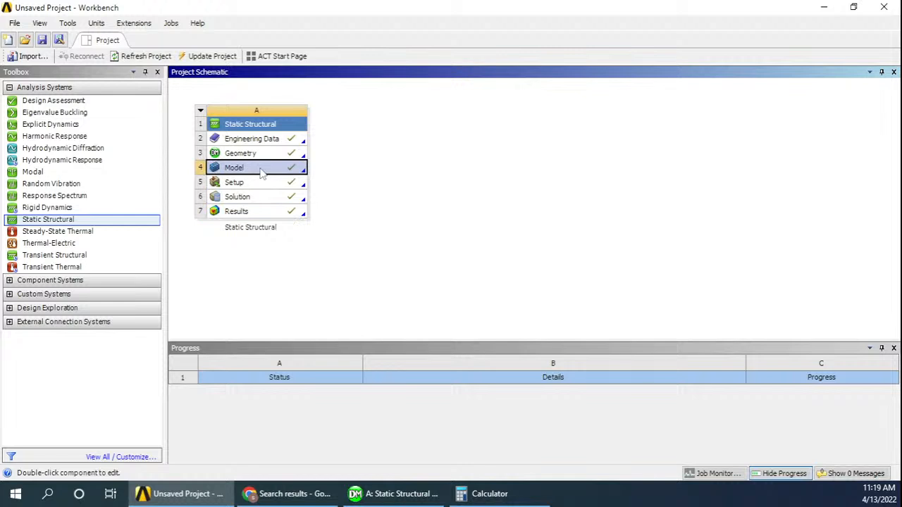
left_click(434, 243)
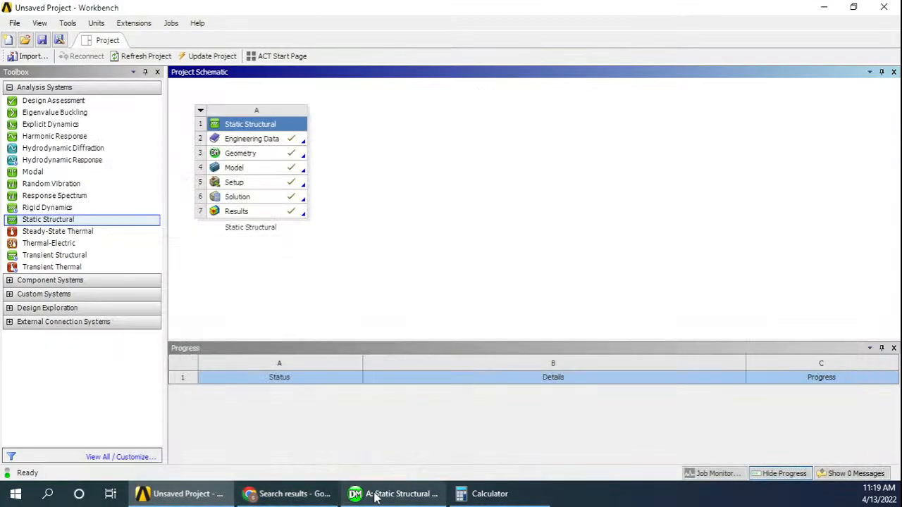
left_click(254, 211)
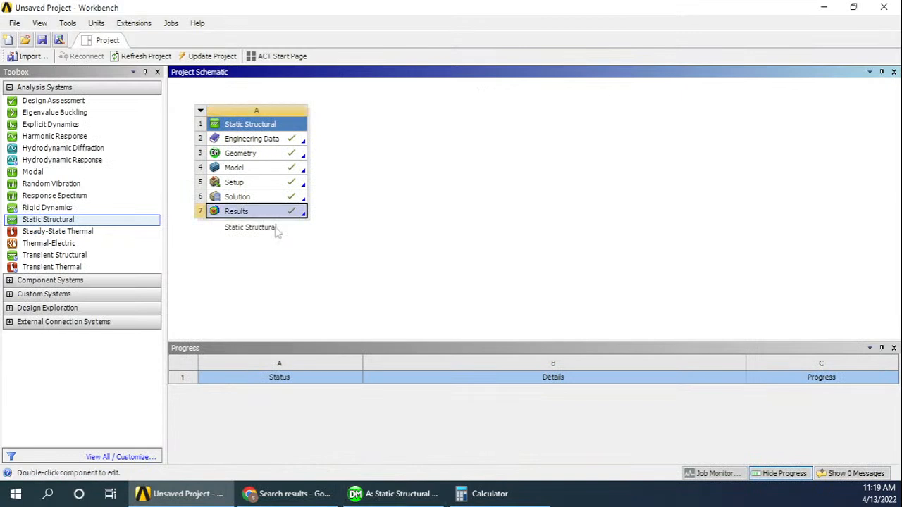
double_click(247, 212)
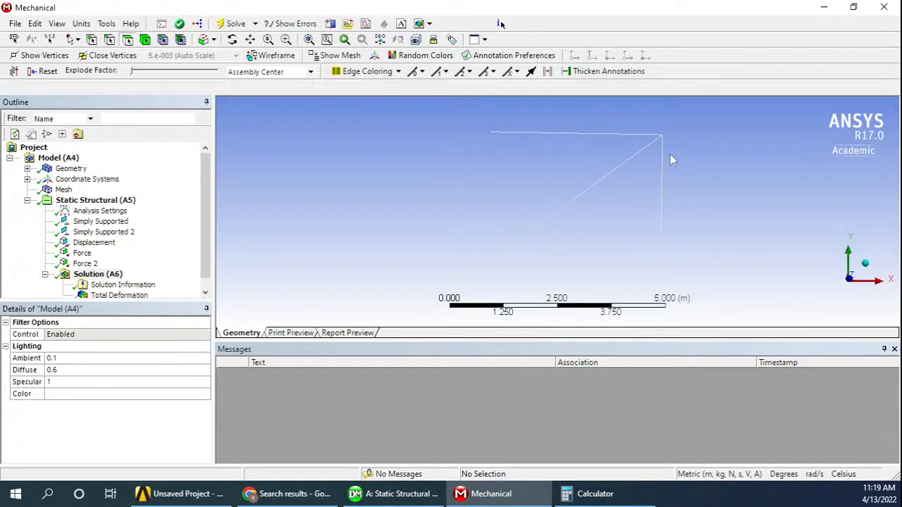
left_click(885, 9)
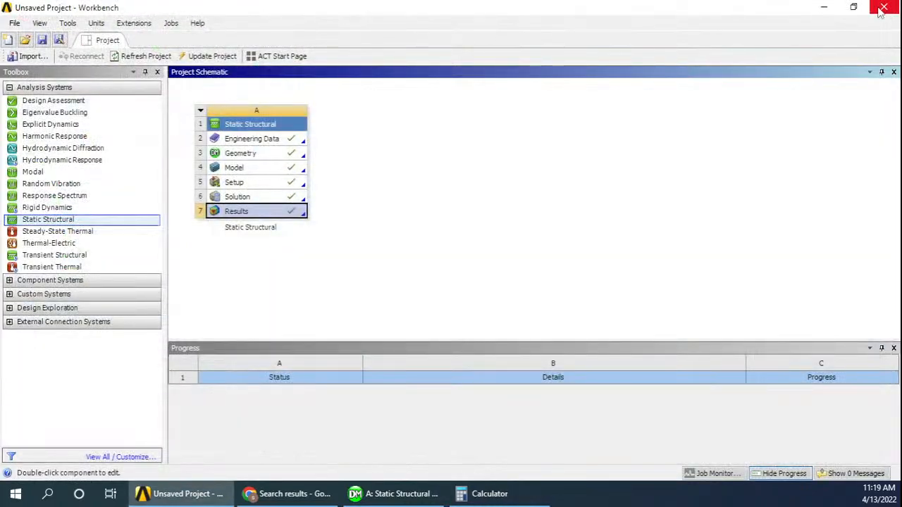